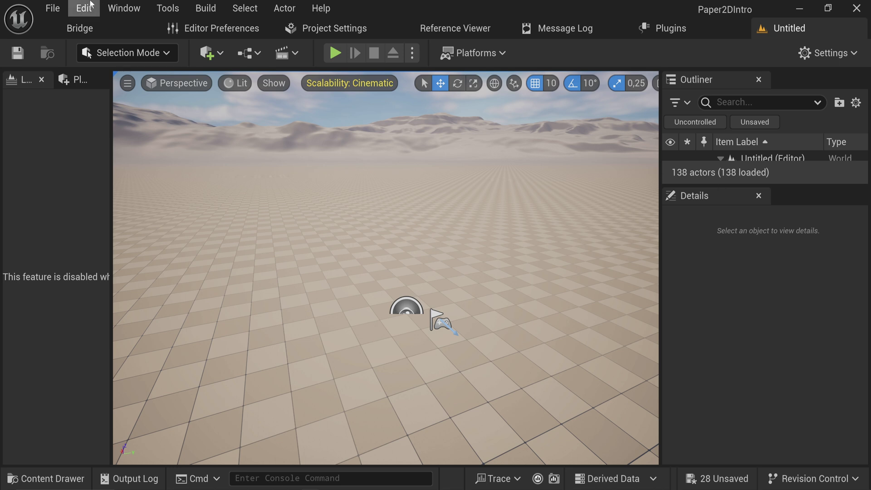
- Open the Plugins window and filter by 'paper' to confirm Paper2D and PaperZD are enabled
left_click(90, 6)
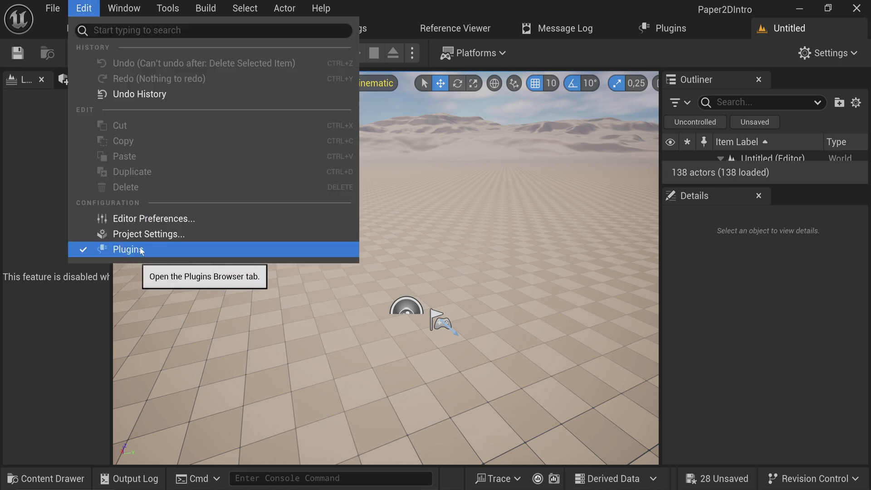
left_click(670, 28)
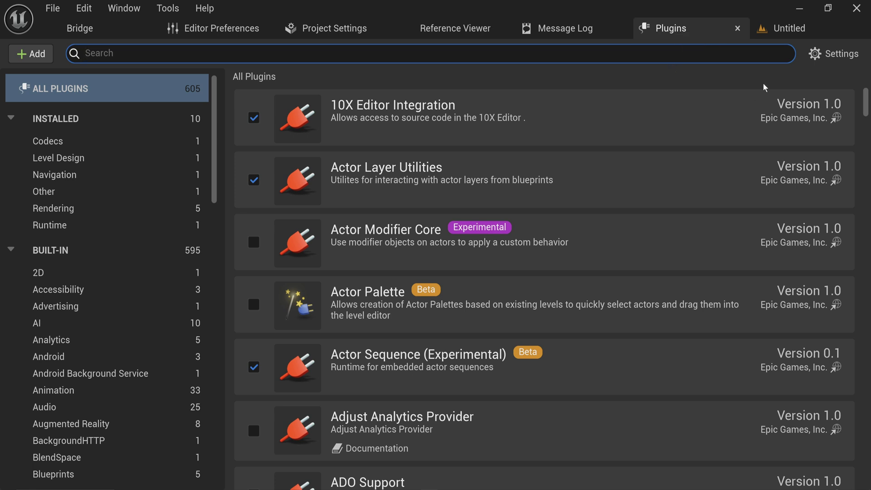
type("paper")
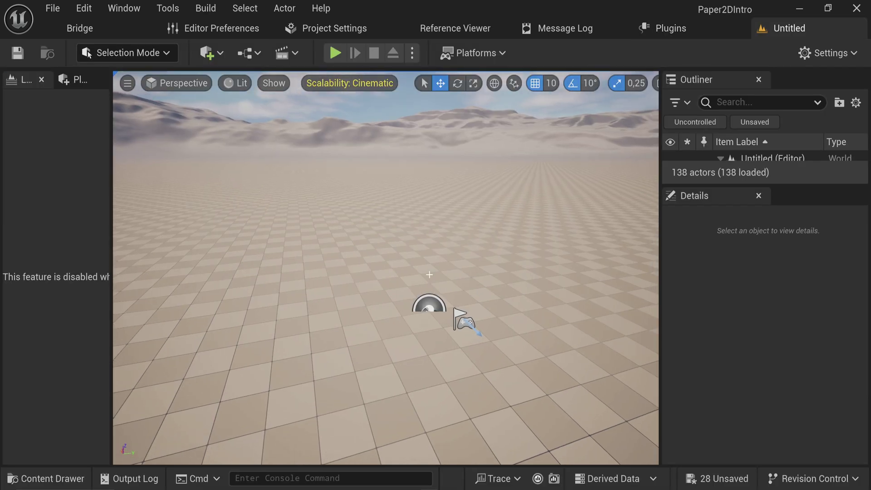
- In the Content Drawer, browse the GrassLand Background and Details folders, then return to Characters
key("ctrl+space")
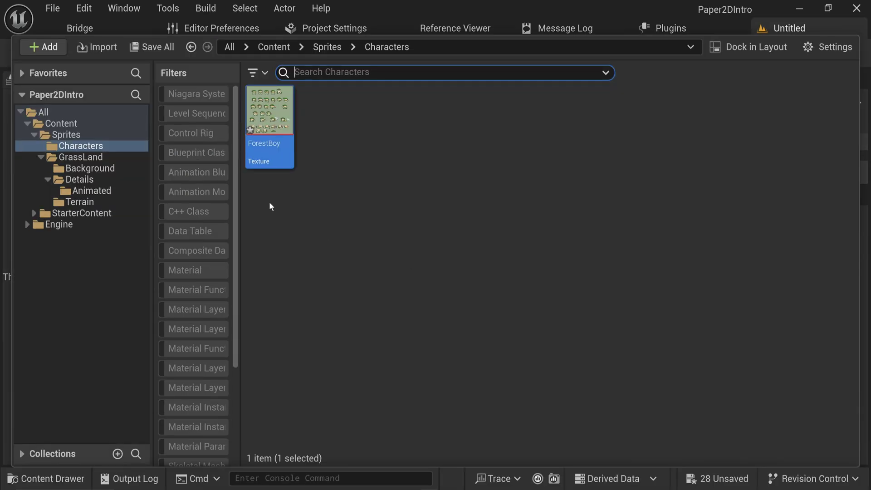
left_click(117, 157)
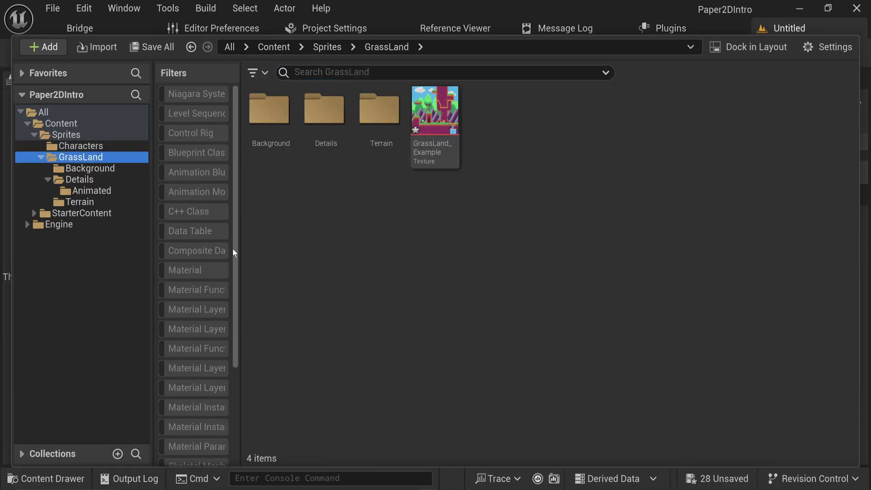
left_click(104, 168)
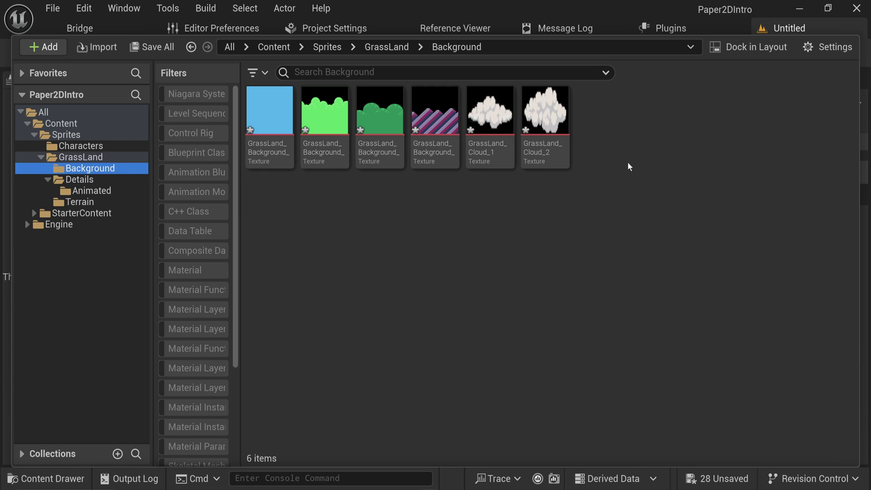
left_click(136, 180)
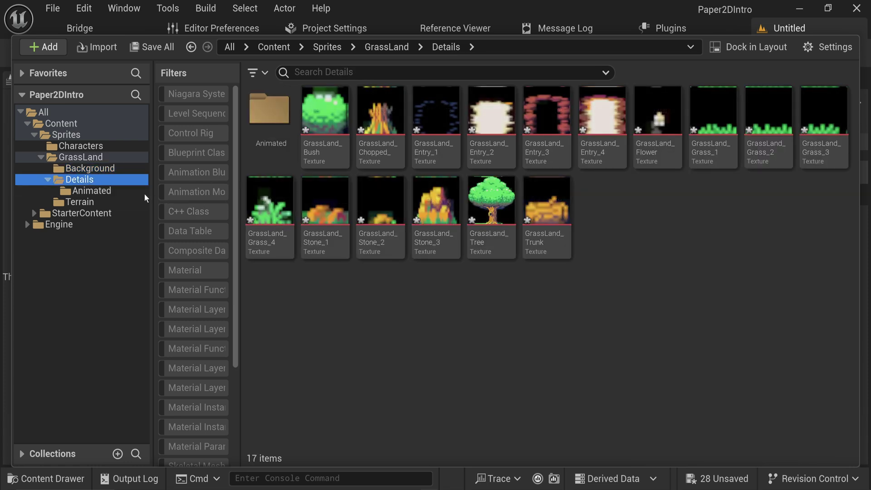
left_click(95, 149)
mouse_move(277, 113)
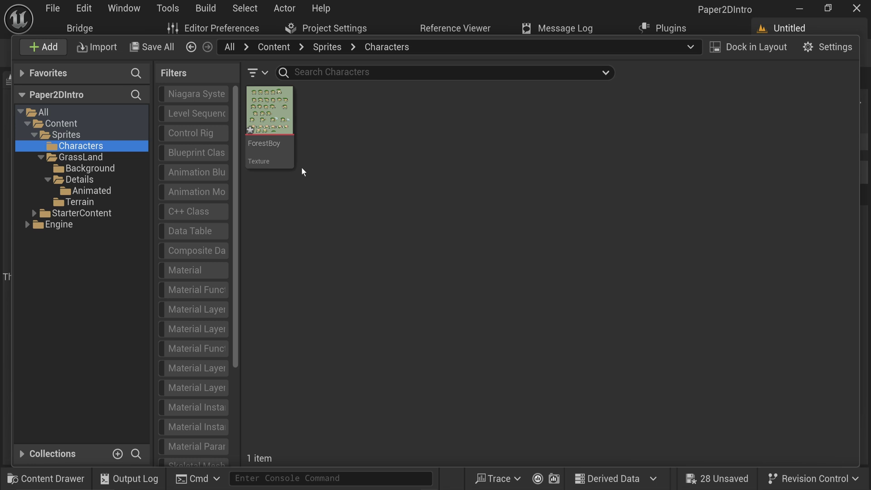
- Open the ForestBoy texture in its editor and zoom in on the sheet
mouse_move(283, 156)
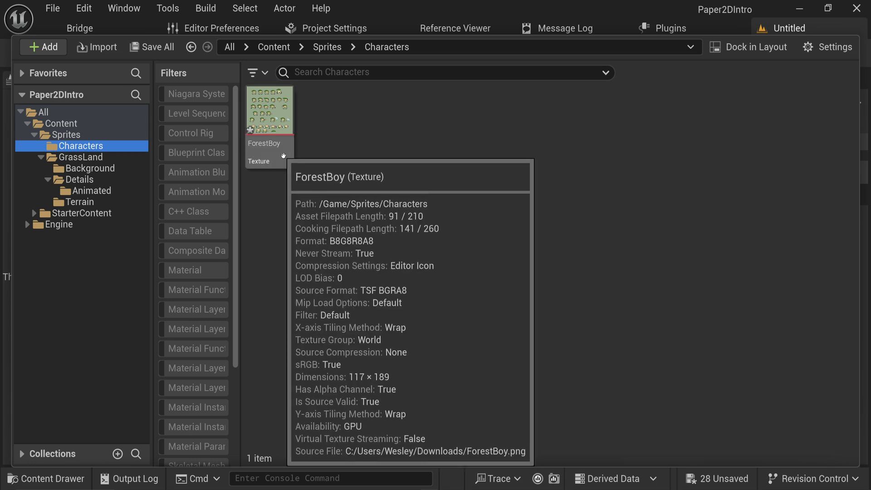
double_click(283, 156)
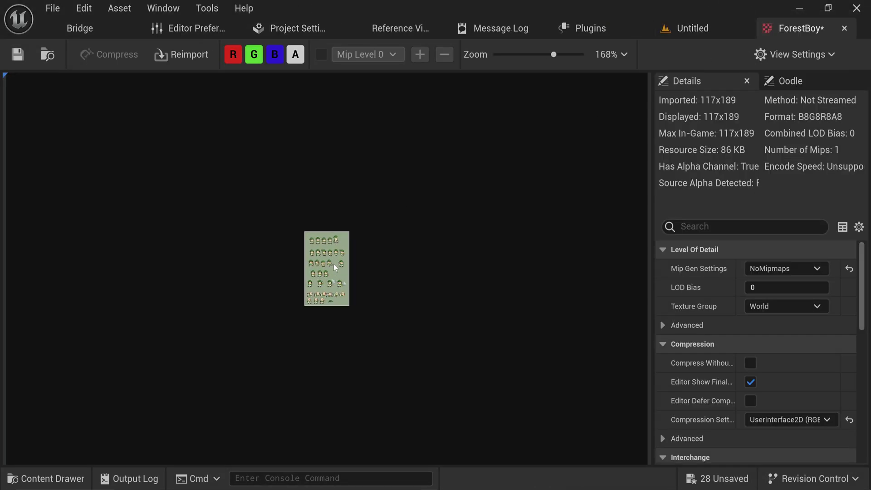
scroll(334, 267, "up", 8)
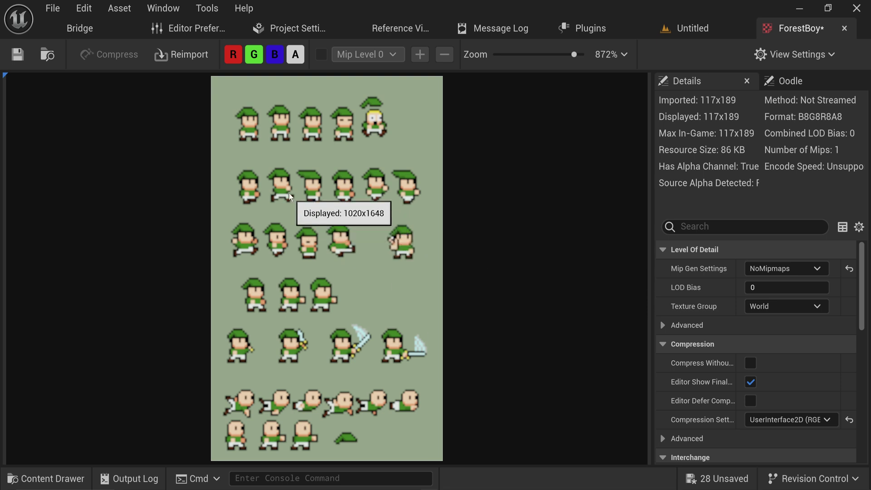
scroll(289, 196, "up", 3)
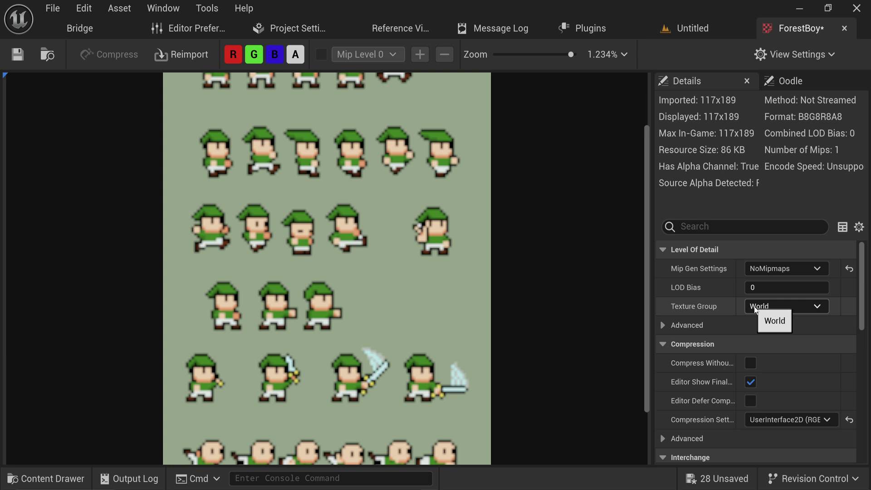
- Set ForestBoy's Texture Group to 2D Pixels (unfiltered)
left_click(756, 308)
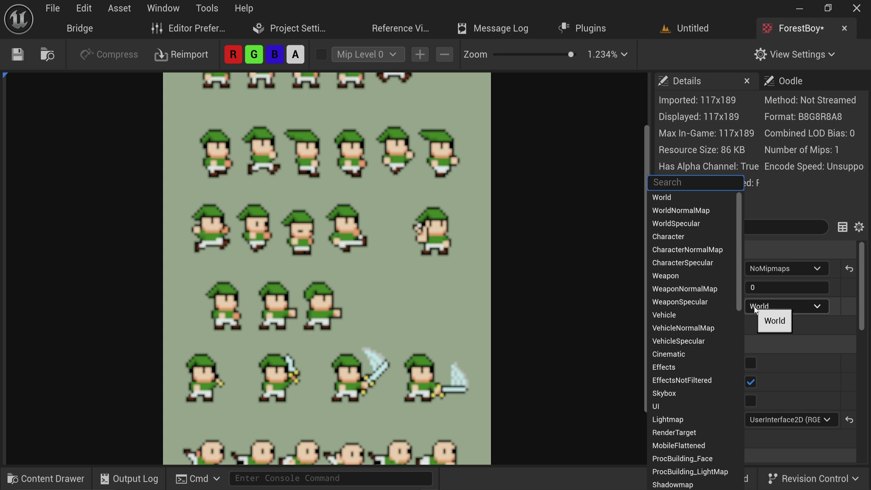
type("pixel")
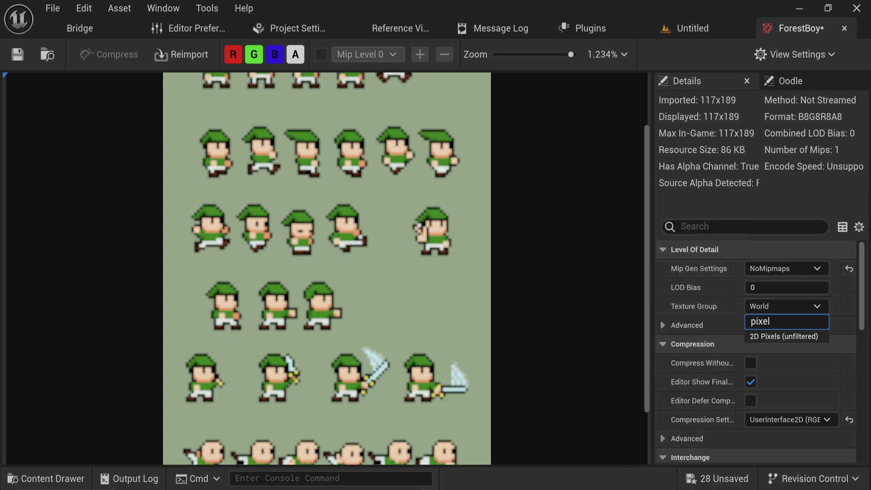
left_click(797, 337)
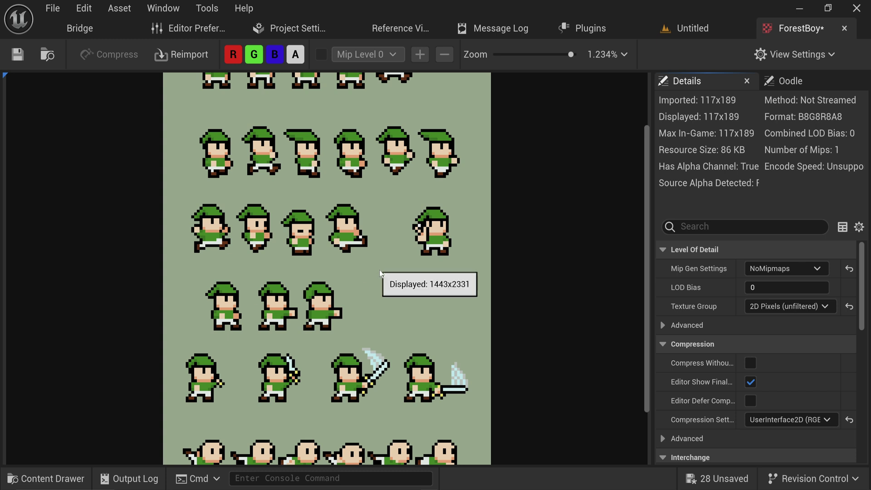
- Scroll down to Adjustments and enable Chroma Key Texture on ForestBoy
scroll(388, 325, "down", 1)
scroll(394, 347, "down", 1)
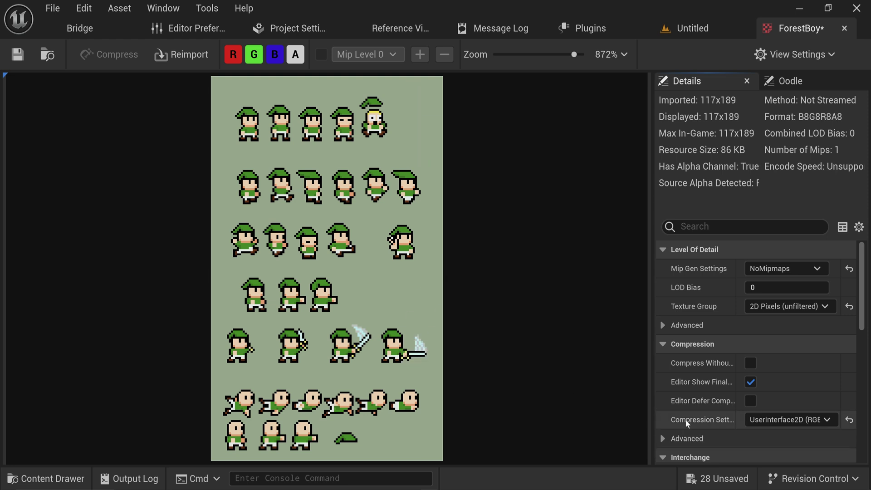
scroll(704, 396, "down", 6)
scroll(705, 400, "down", 9)
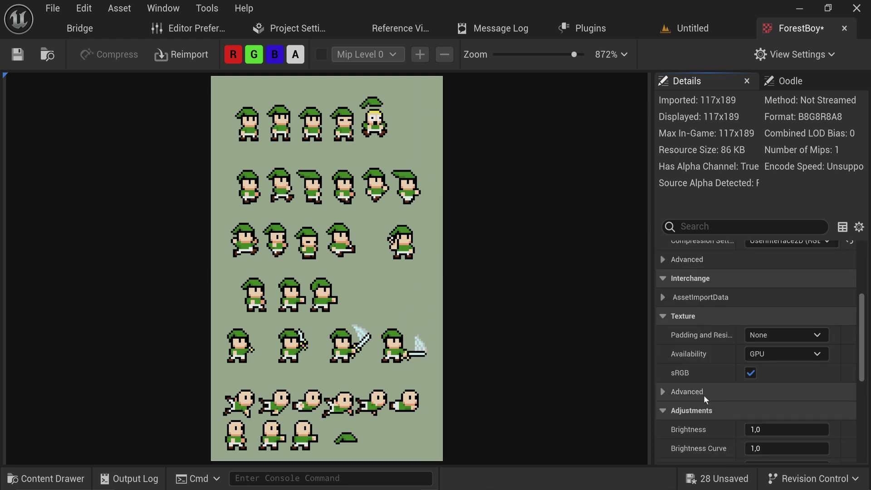
scroll(690, 297, "down", 3)
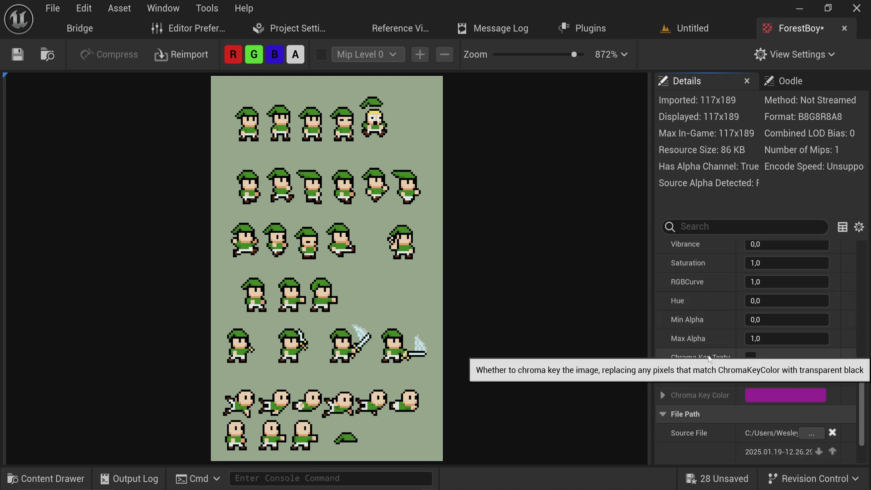
left_click(750, 359)
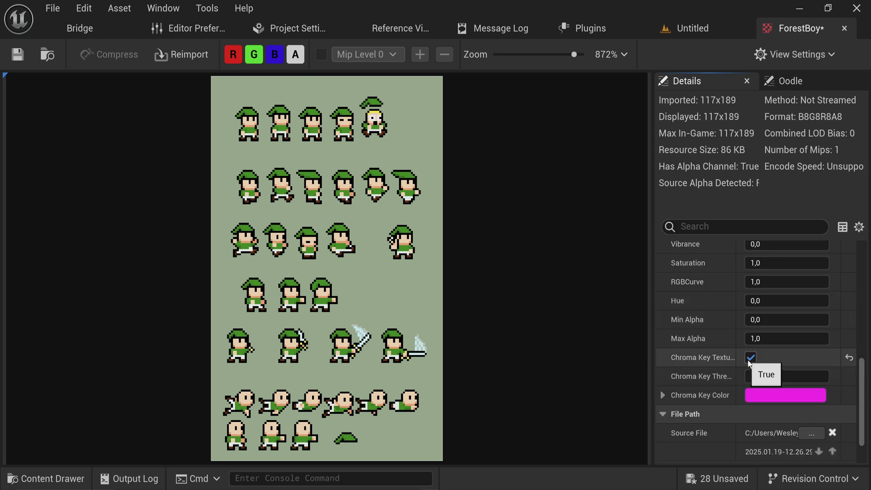
- Set the Chroma Key Color to the sheet's grey-green background using the eye-dropper
left_click(764, 395)
left_click_drag(744, 315, 570, 84)
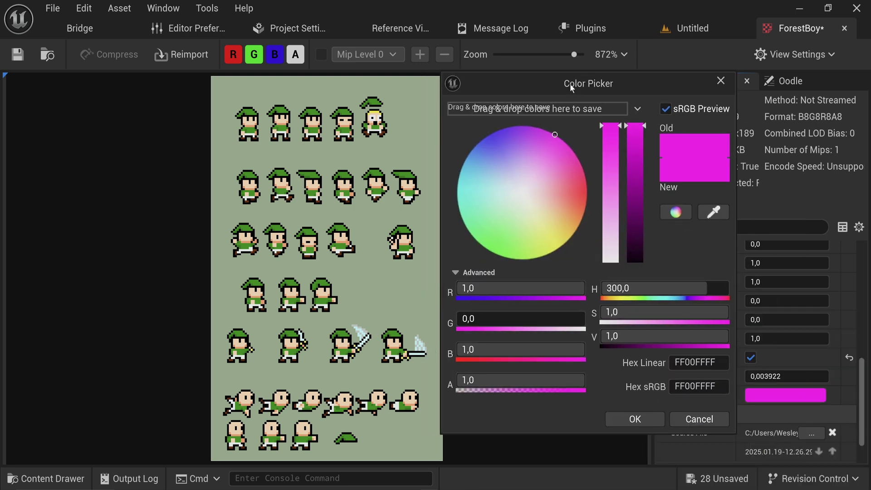
left_click(715, 212)
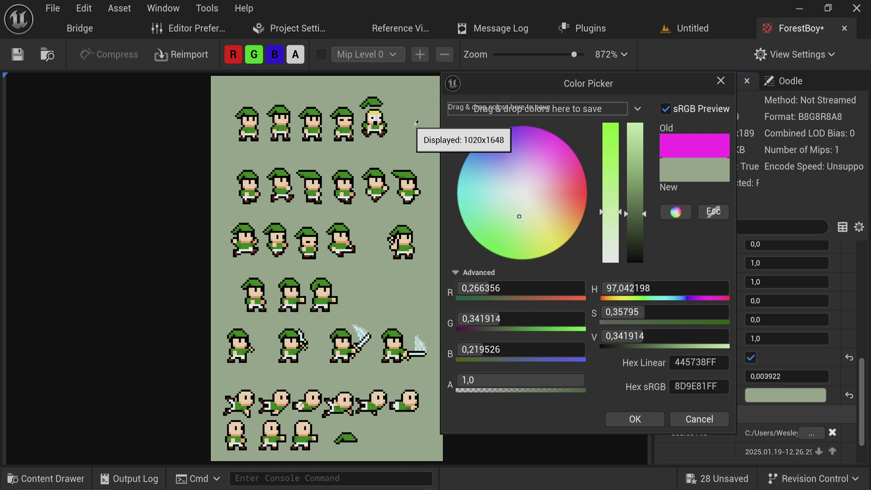
left_click(413, 133)
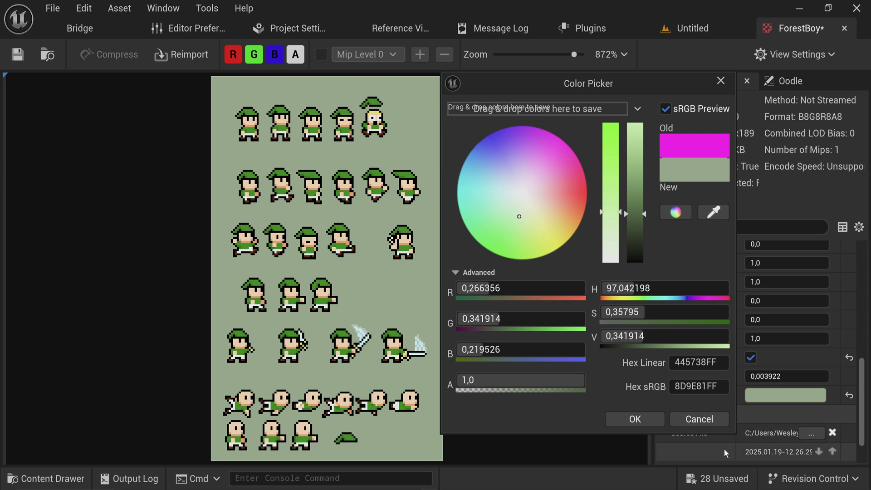
left_click(642, 417)
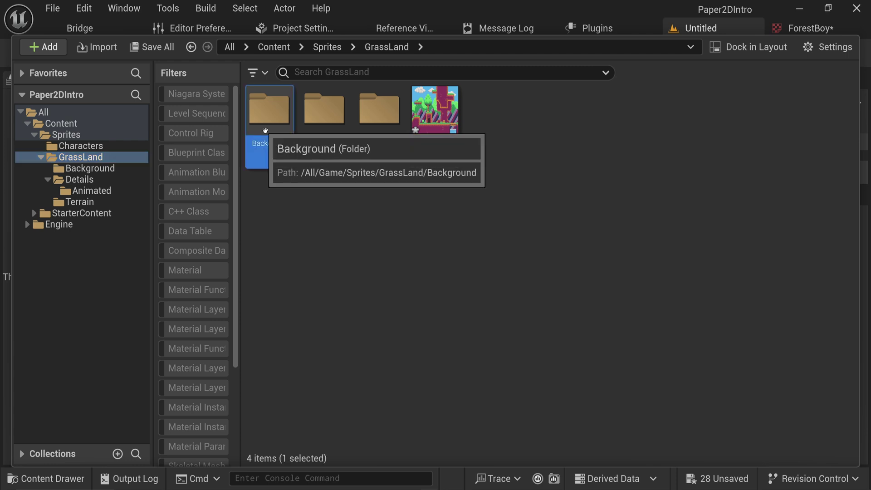
- Browse into the GrassLand Details folder, cancelling an accidental move/copy prompt
double_click(269, 111)
left_click(94, 180)
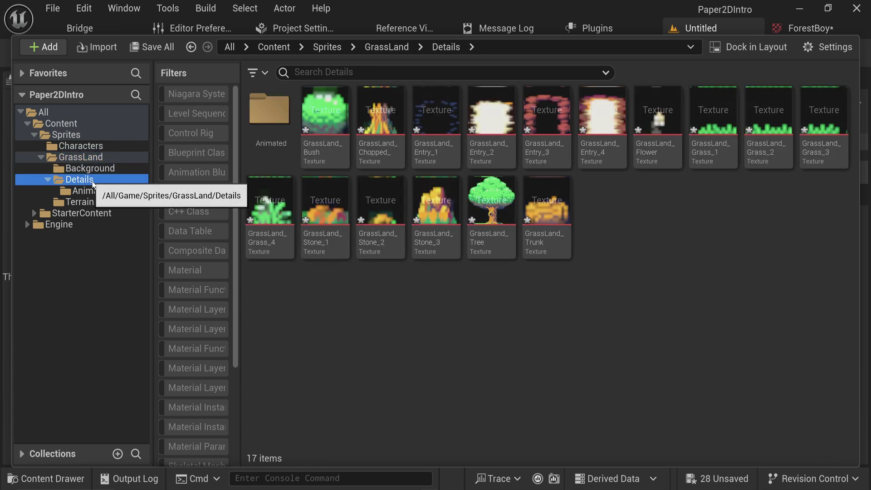
left_click_drag(547, 204, 80, 202)
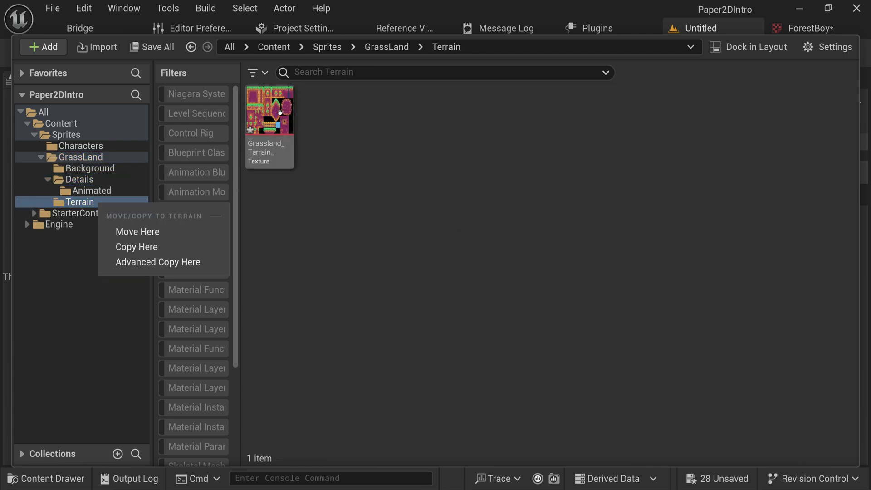
key("Escape")
key("alt+Left")
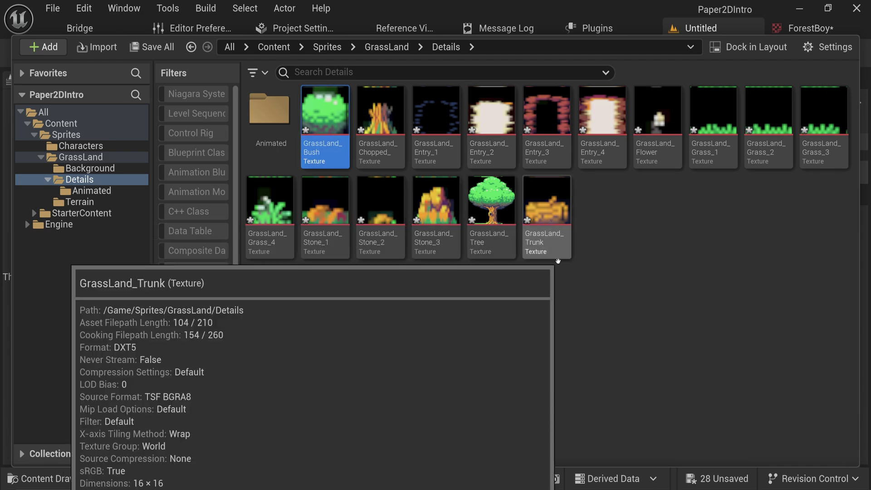
- Select Bush through Trunk and set GrassLand_Bush's Texture Group to 2D Pixels (unfiltered)
left_click(547, 236, "shift")
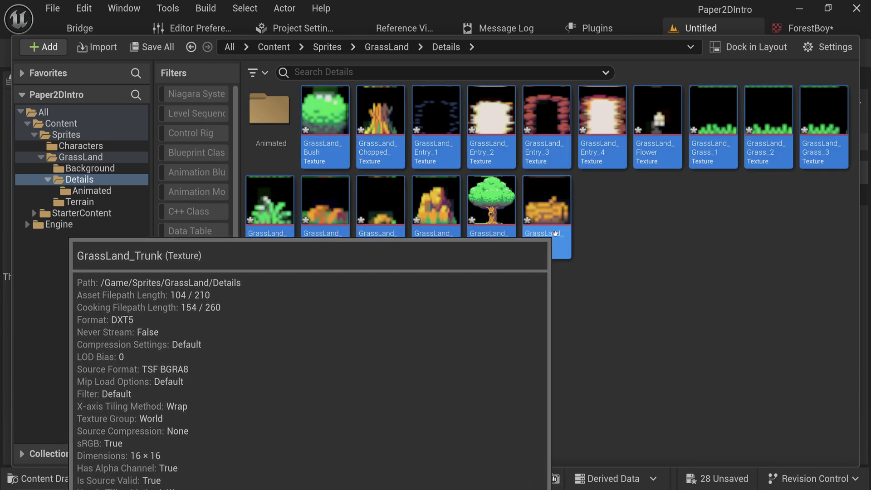
double_click(565, 255)
left_click(786, 306)
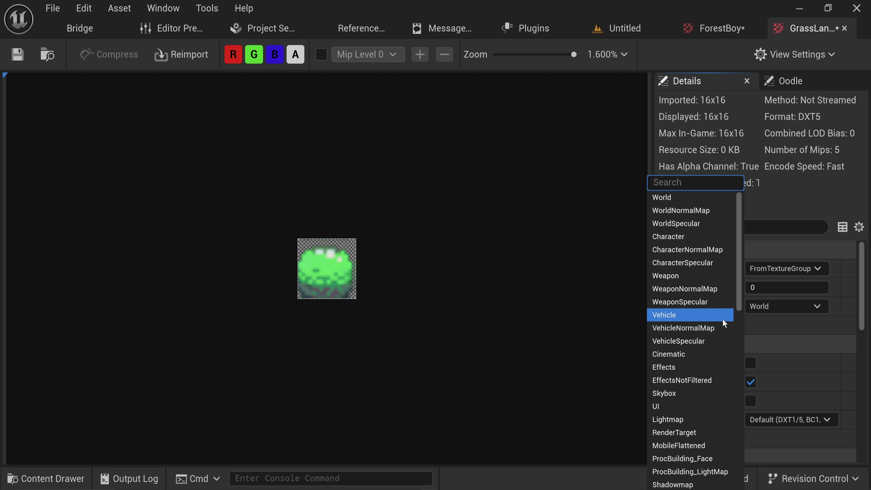
type("pixel")
left_click(792, 337)
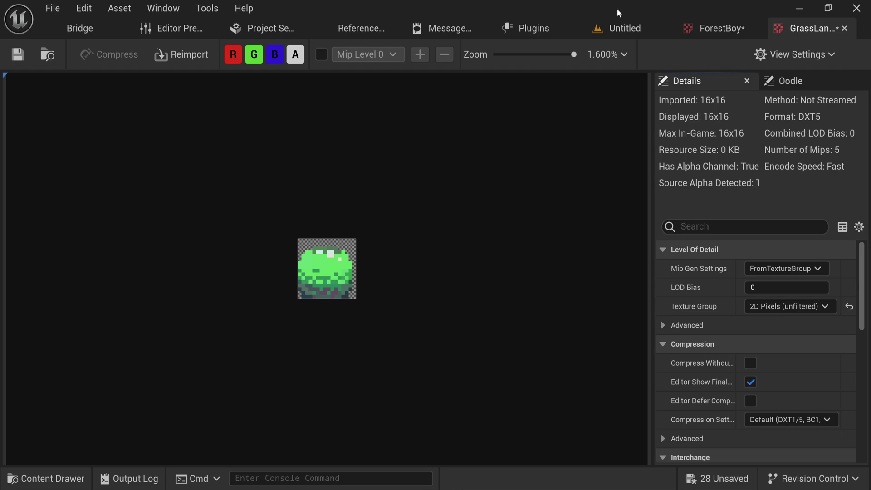
key("ctrl+space")
- Set all Details textures to 2D Pixels (unfiltered) via the Property Matrix and save them
left_click(381, 223)
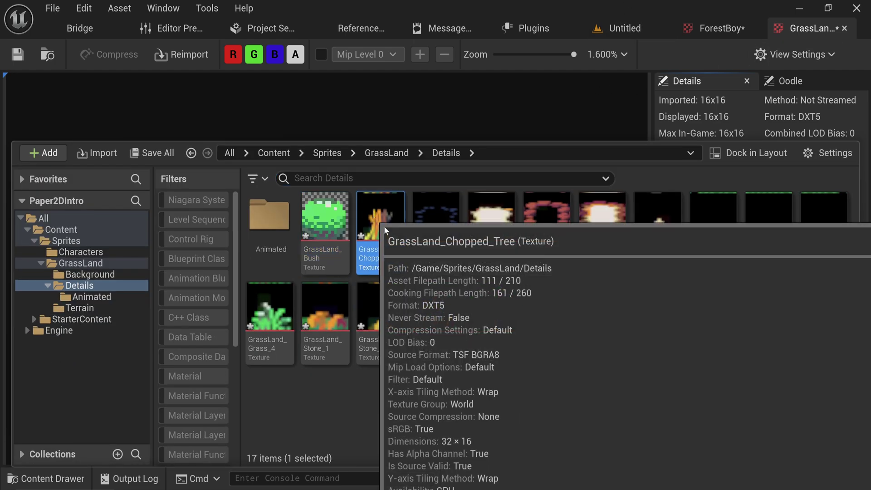
left_click(554, 302, "shift")
right_click(556, 304)
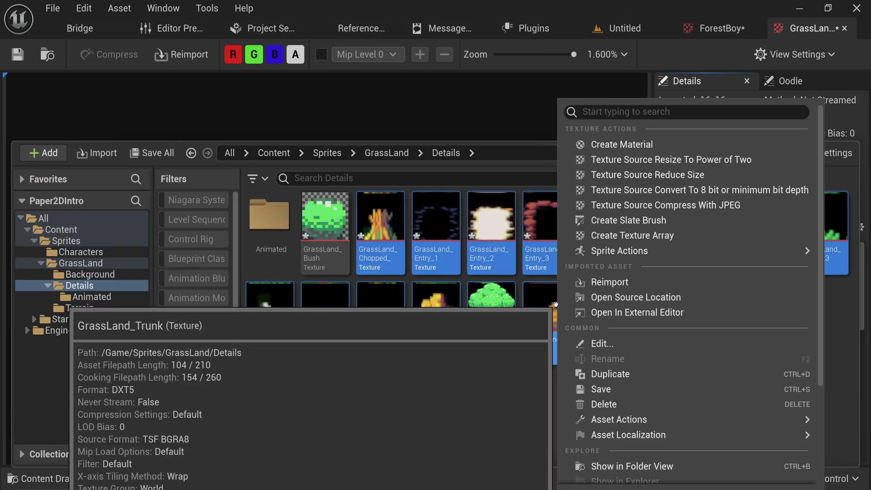
mouse_move(651, 422)
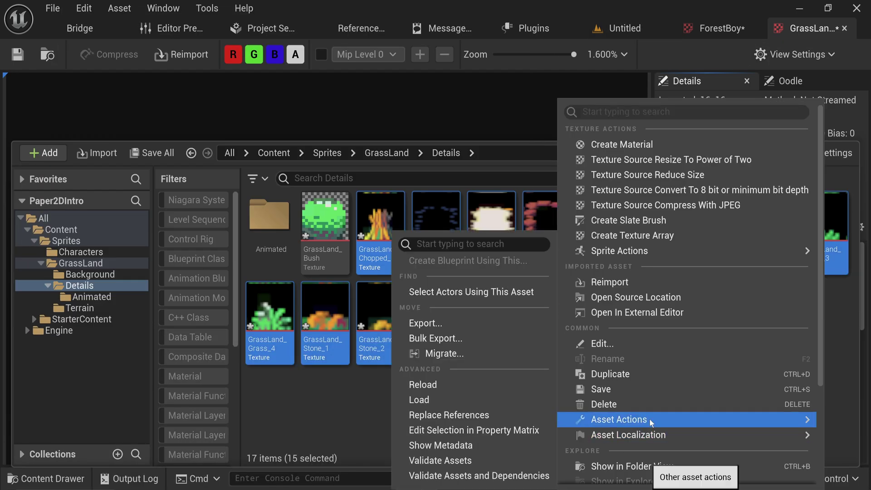
left_click(468, 430)
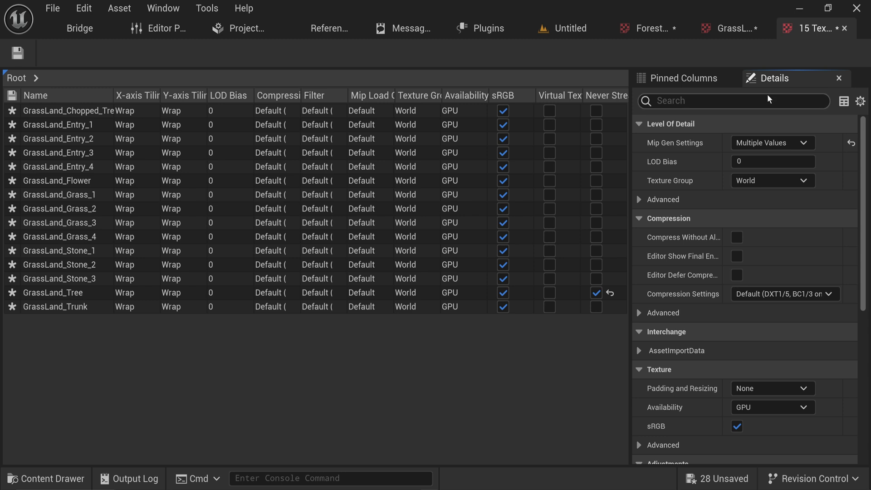
left_click(781, 184)
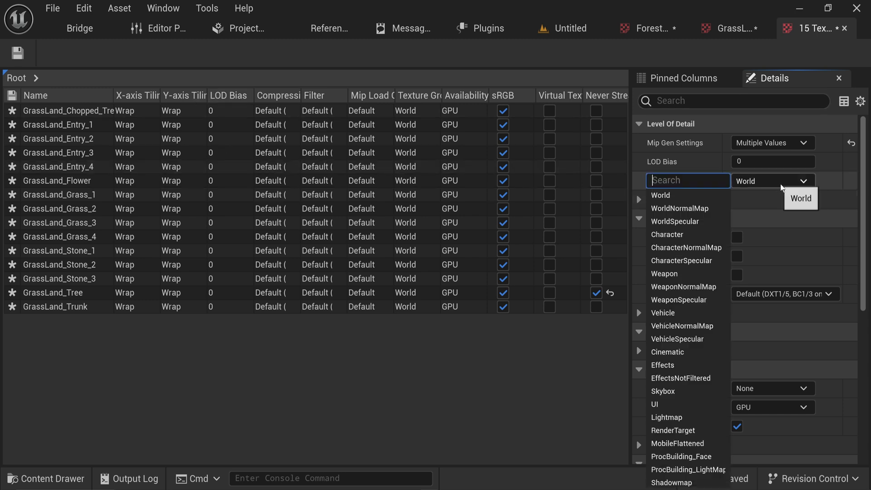
type("pixel")
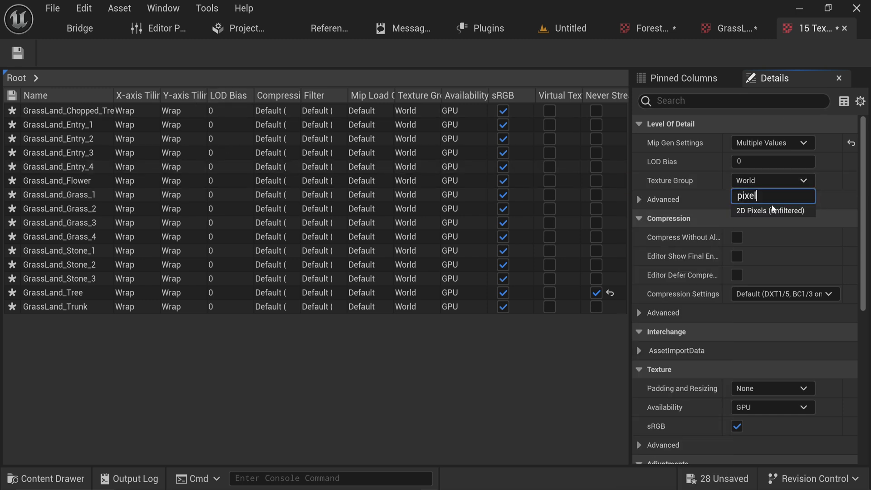
left_click(771, 210)
key("ctrl+s")
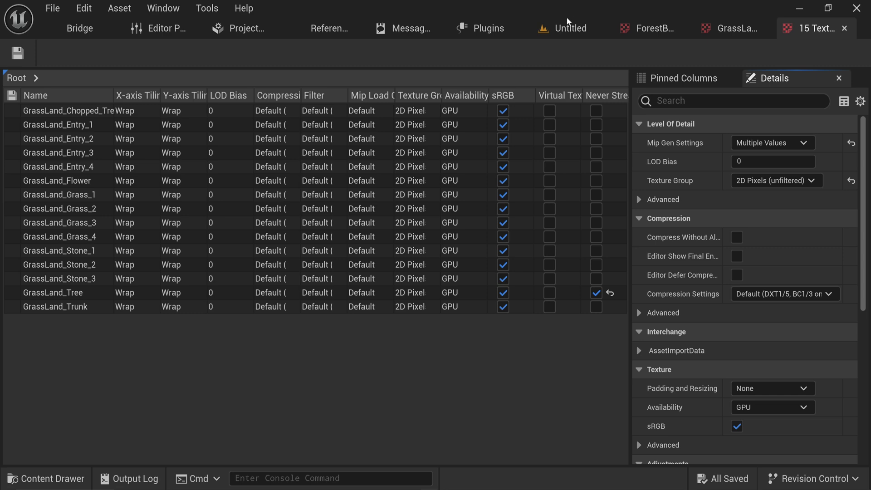
- Return to the Untitled level, clear the selection and open GrassLand_Grass_1
left_click(571, 28)
left_click(624, 210)
left_click(622, 209)
double_click(707, 109)
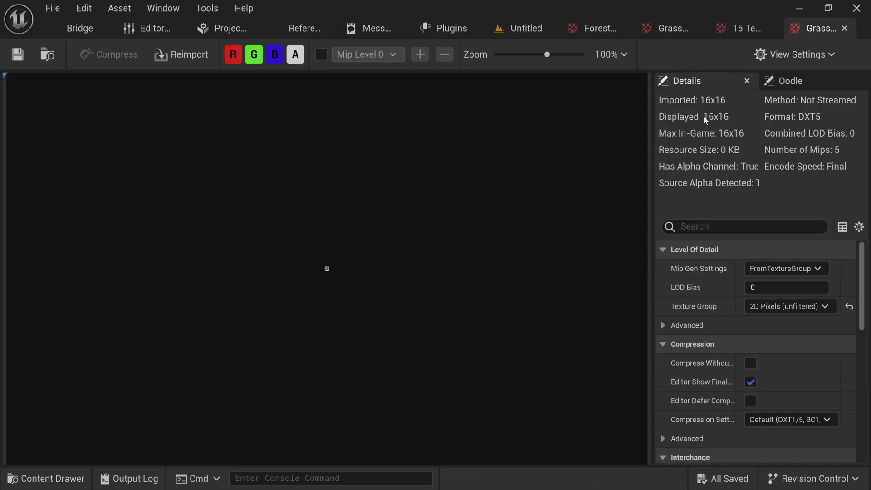
- Back in the Untitled level, browse Background, Animated and Terrain, then open Sprites > Characters
scroll(343, 272, "up", 6)
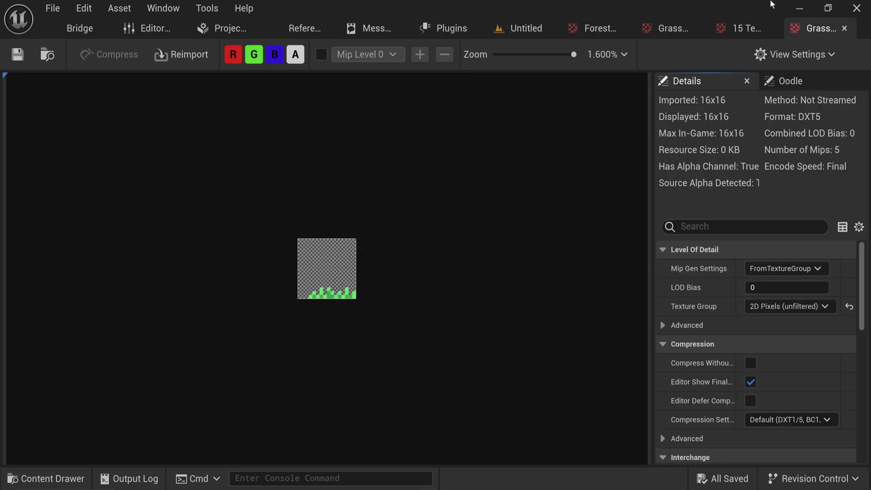
left_click(521, 28)
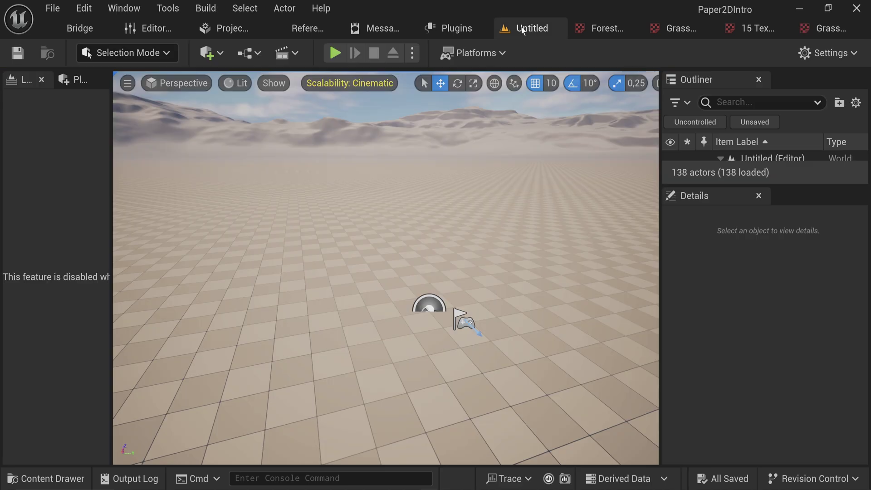
key("ctrl+space")
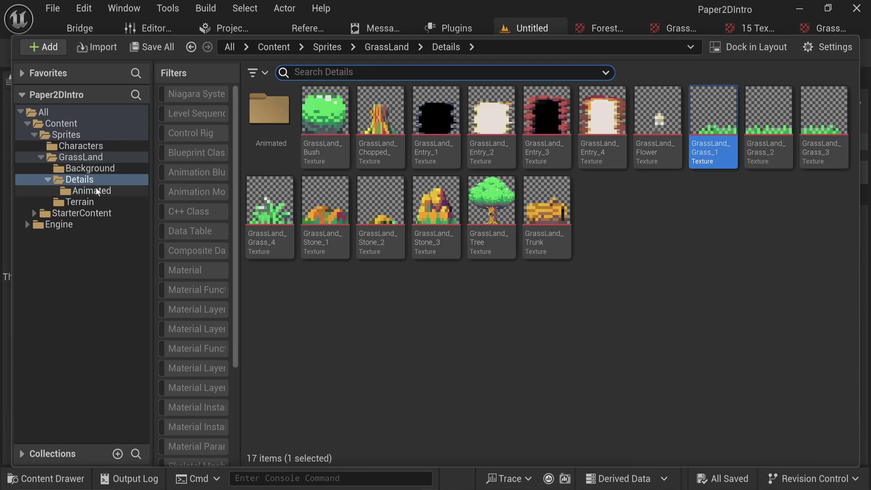
left_click(114, 169)
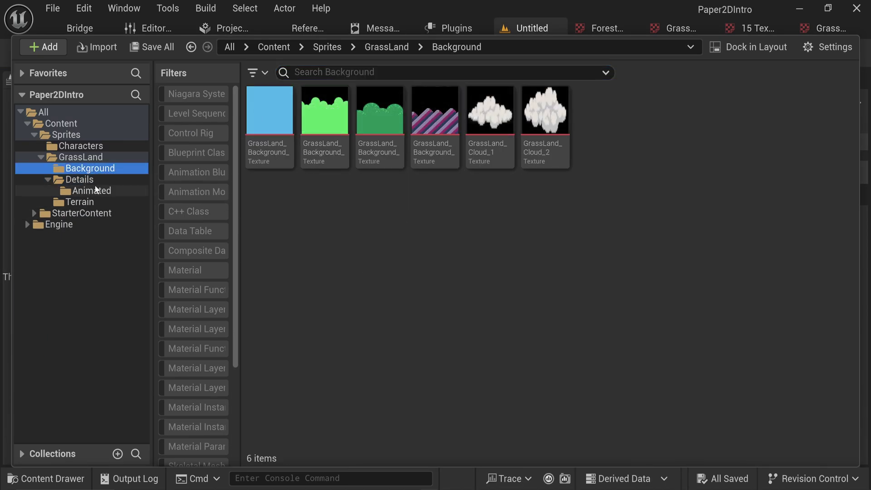
left_click(88, 191)
left_click(86, 202)
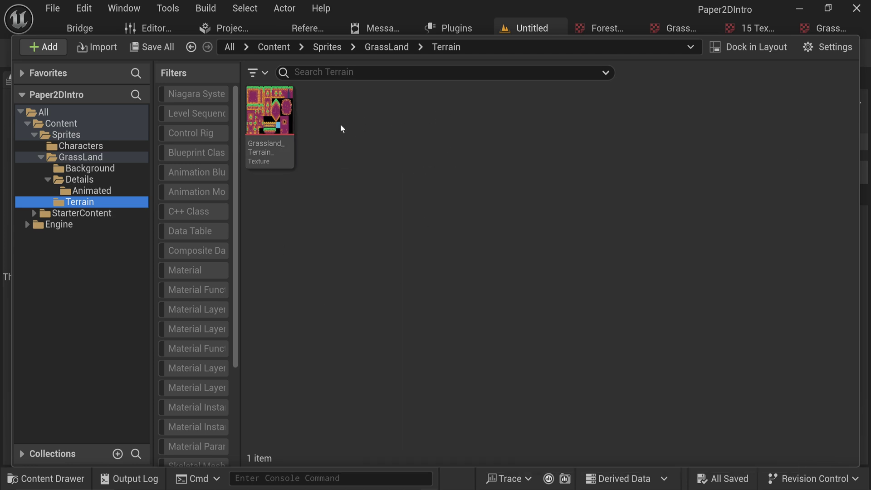
left_click(60, 135)
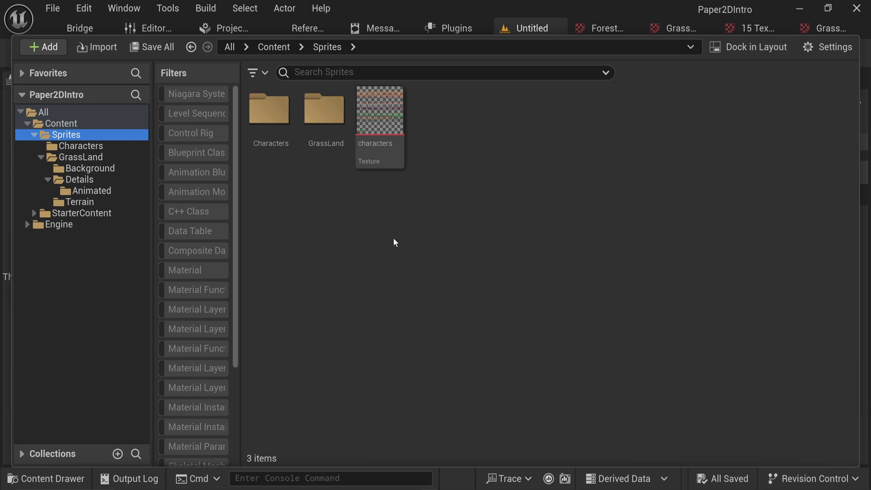
double_click(275, 138)
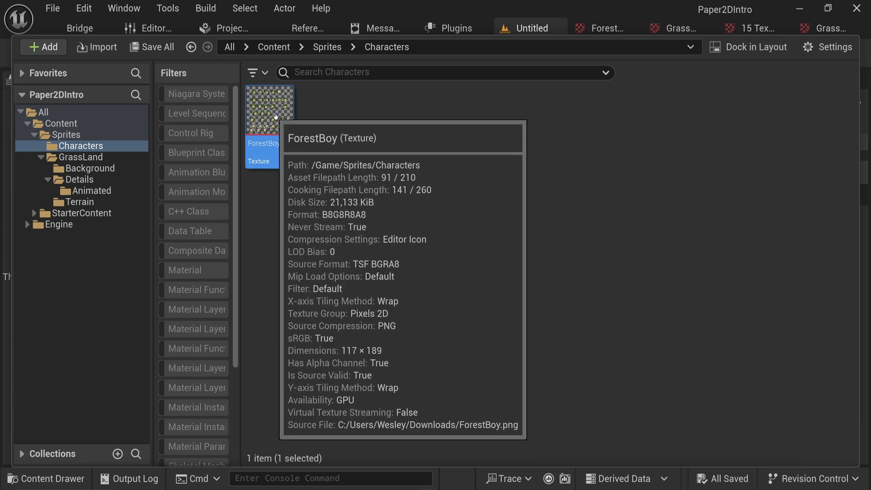
right_click(276, 114)
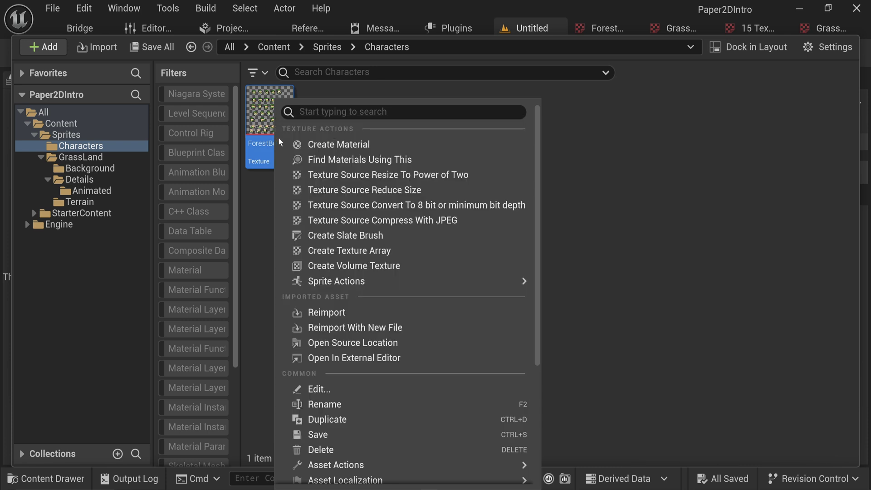
mouse_move(349, 286)
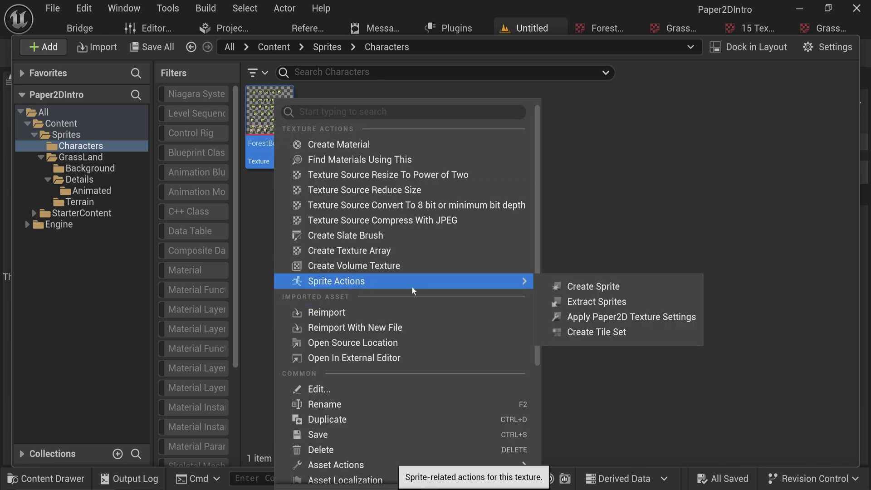
left_click(578, 286)
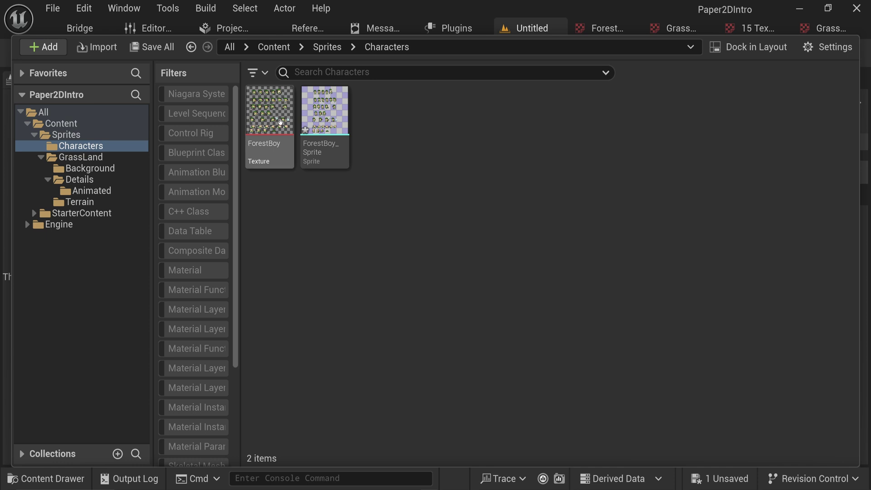
left_click(277, 122)
left_click(325, 113)
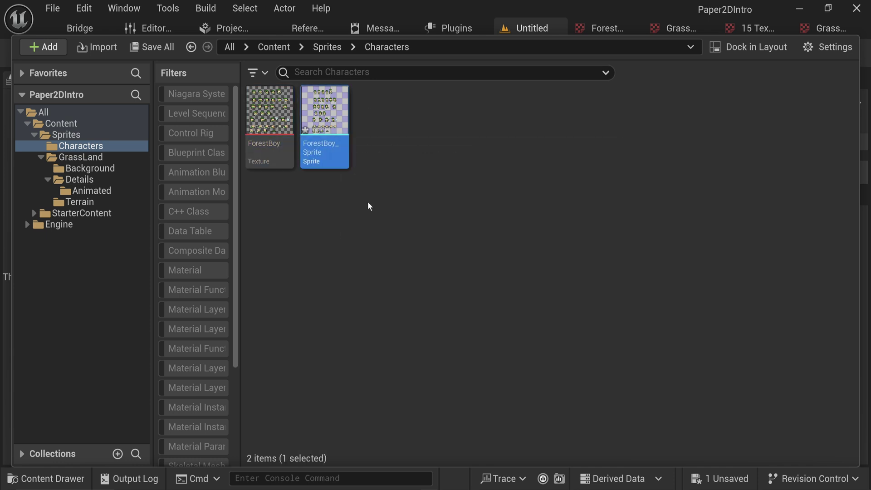
key("Delete")
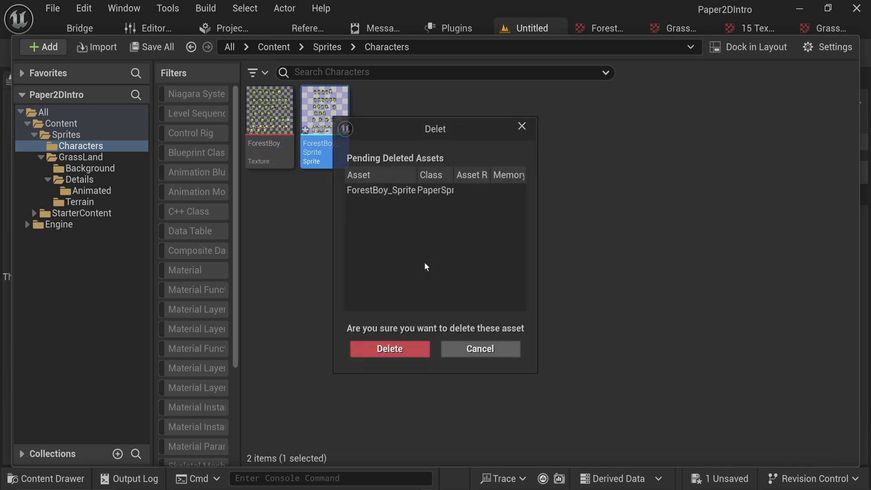
- Confirm deleting ForestBoy_Sprite and launch Extract Sprites on the ForestBoy texture
left_click(393, 354)
right_click(275, 100)
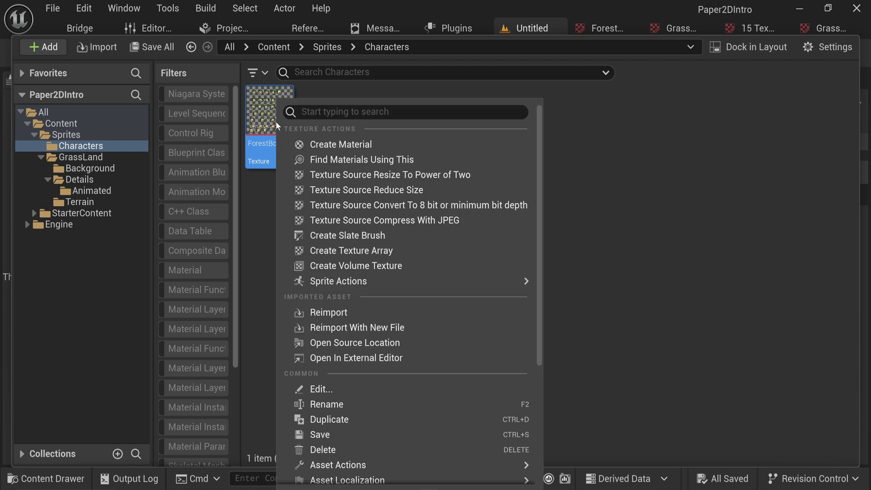
mouse_move(516, 283)
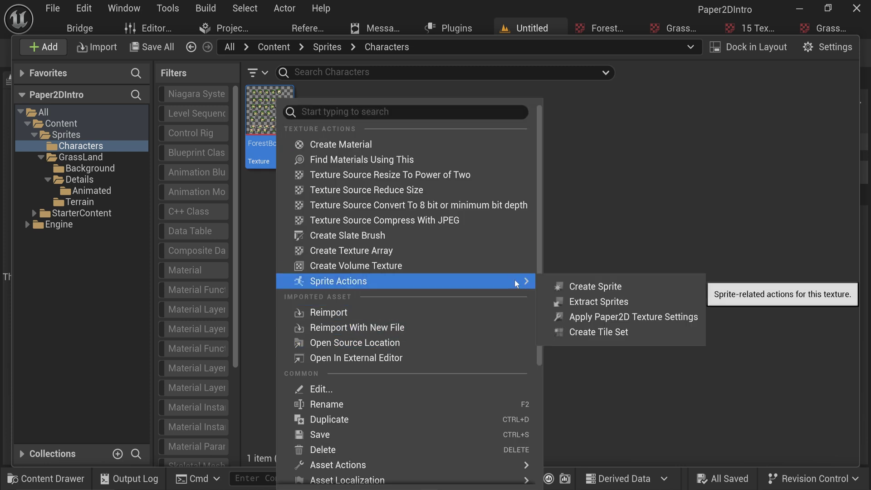
left_click(590, 303)
- Maximize the Extract sprites window, frame the sheet, and review the extraction modes
left_click(560, 124)
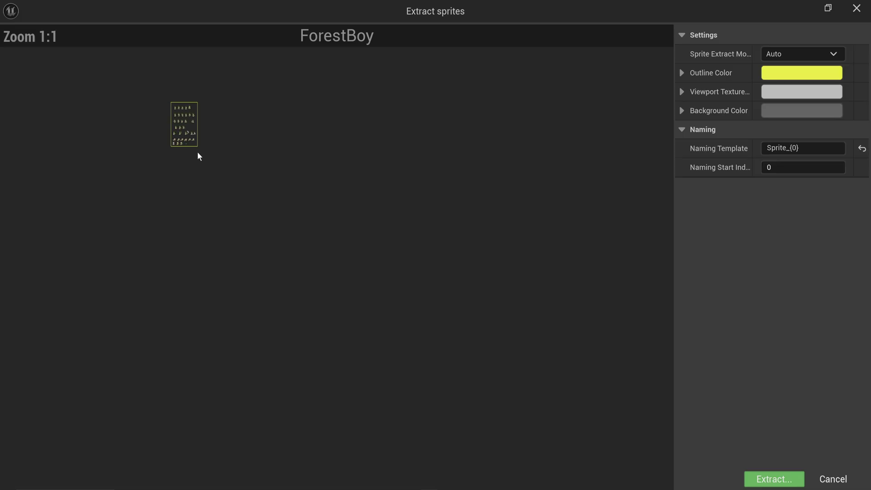
scroll(222, 156, "up", 6)
right_click_drag(247, 225, 396, 280)
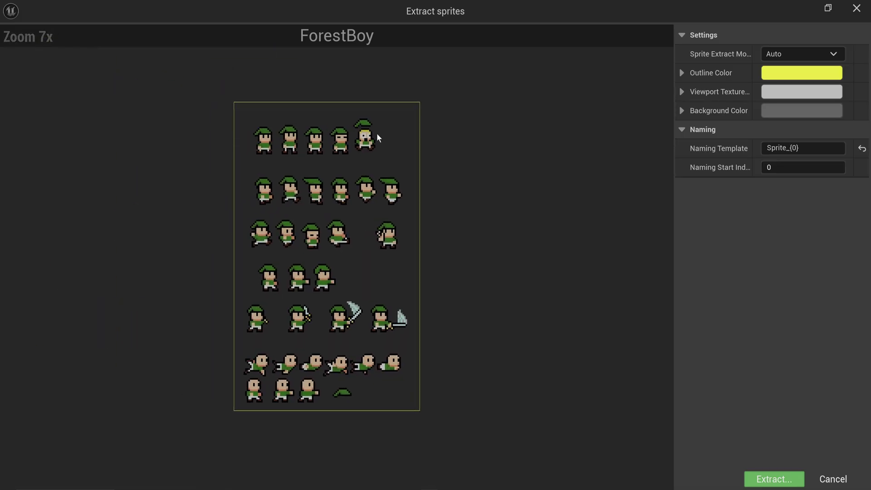
left_click(766, 56)
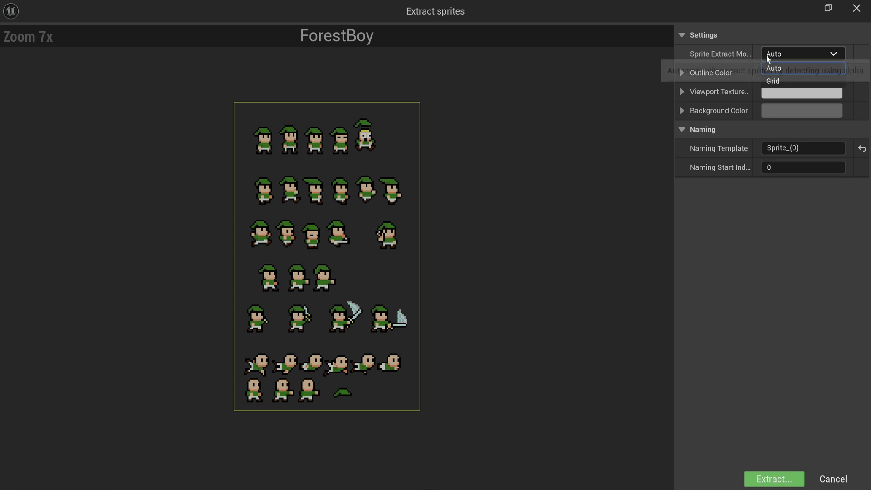
left_click(772, 66)
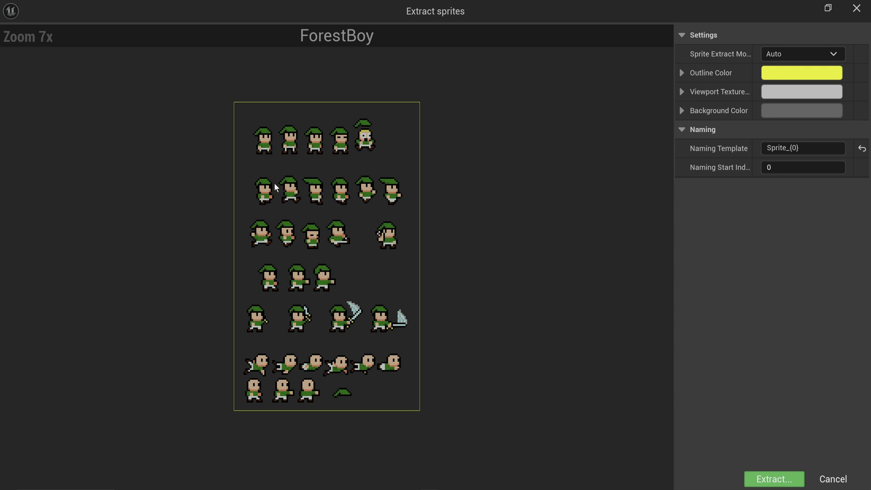
left_click(794, 55)
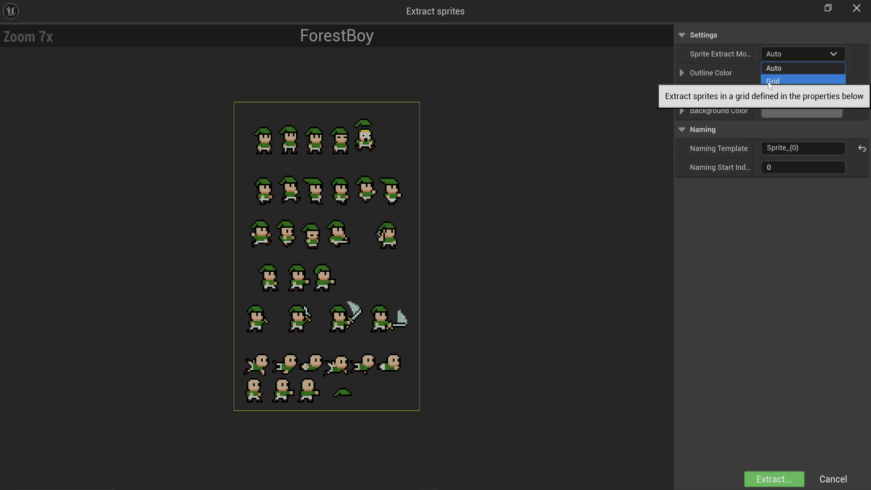
- Switch extraction to Grid mode with 24 × 24 cells
left_click(784, 82)
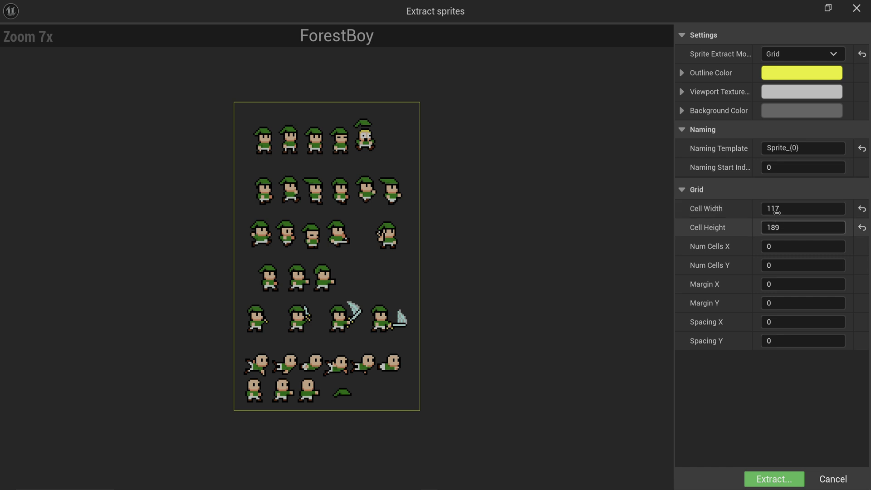
left_click(798, 208)
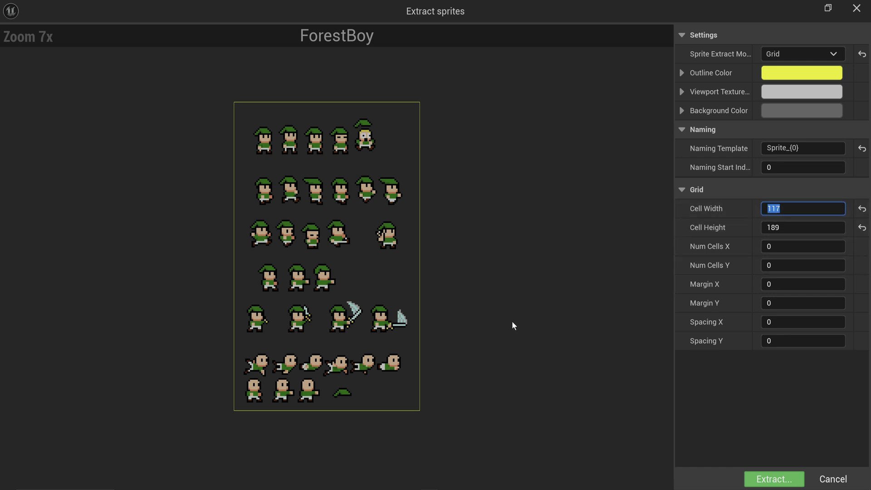
type("24")
key("Tab")
type("24")
key("Return")
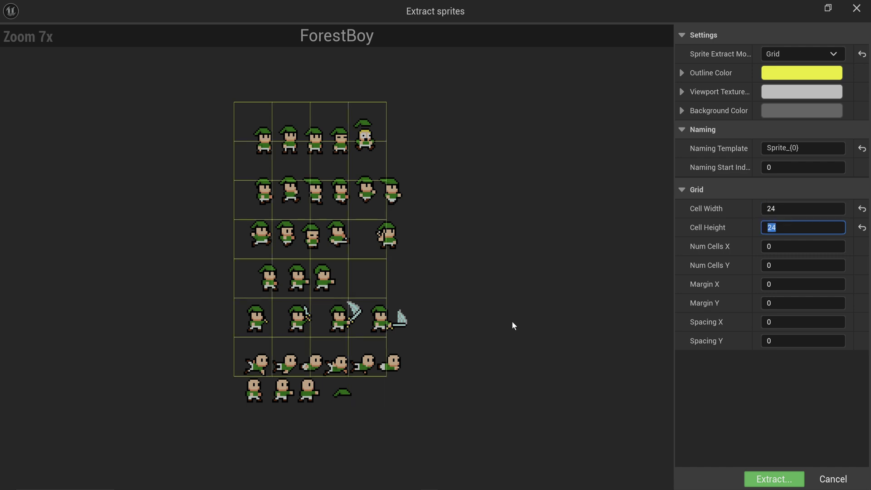
- Pan over the sheet to inspect the grid and set Num Cells X to 5
scroll(512, 322, "up", 1)
right_click_drag(512, 322, 534, 194)
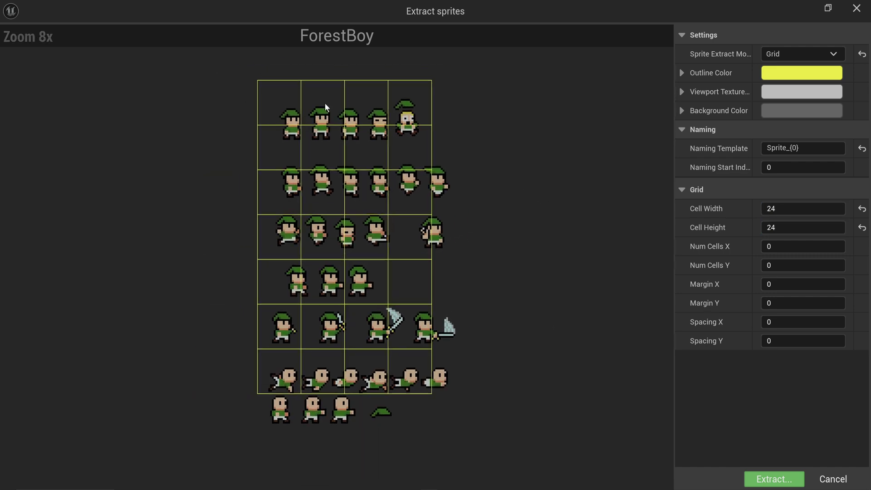
left_click(786, 248)
left_click(783, 248)
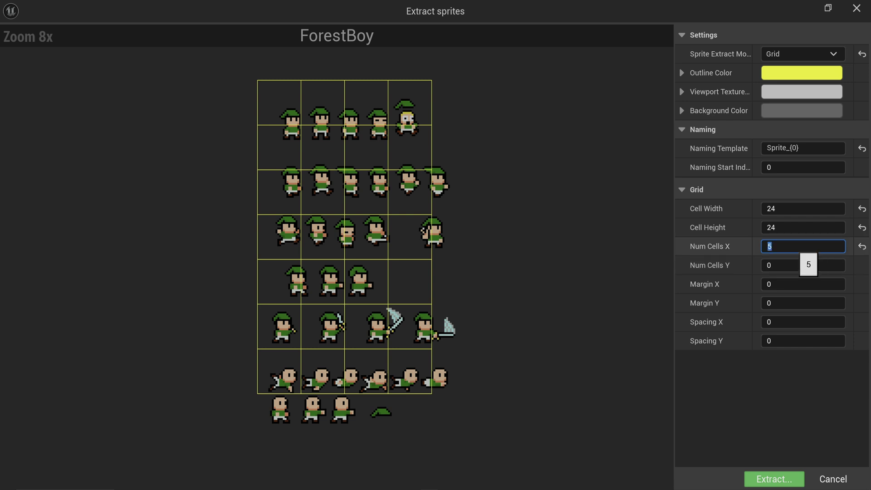
- Limit the grid to one row and try a cell width of 16
left_click(795, 267)
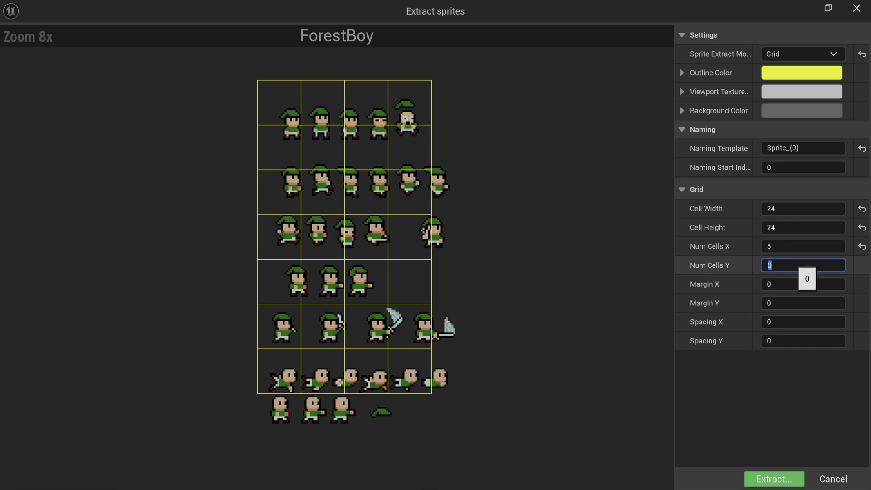
type("1")
key("Return")
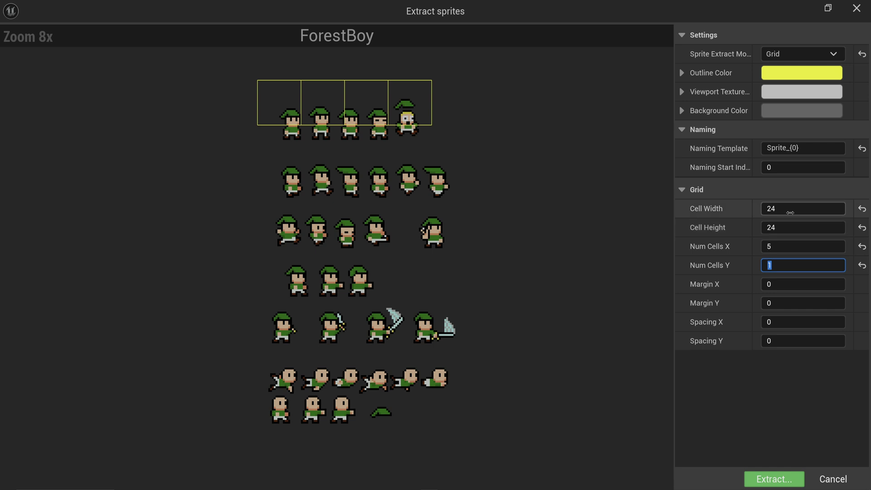
left_click(787, 204)
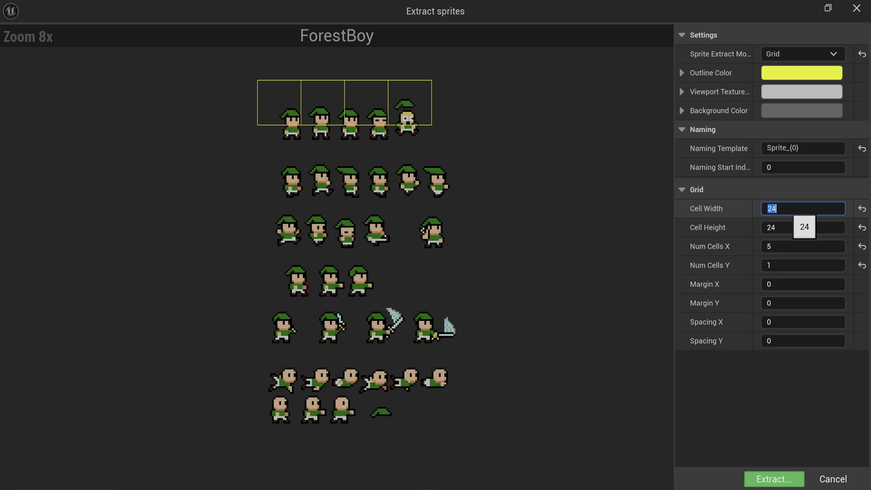
type("16")
key("Return")
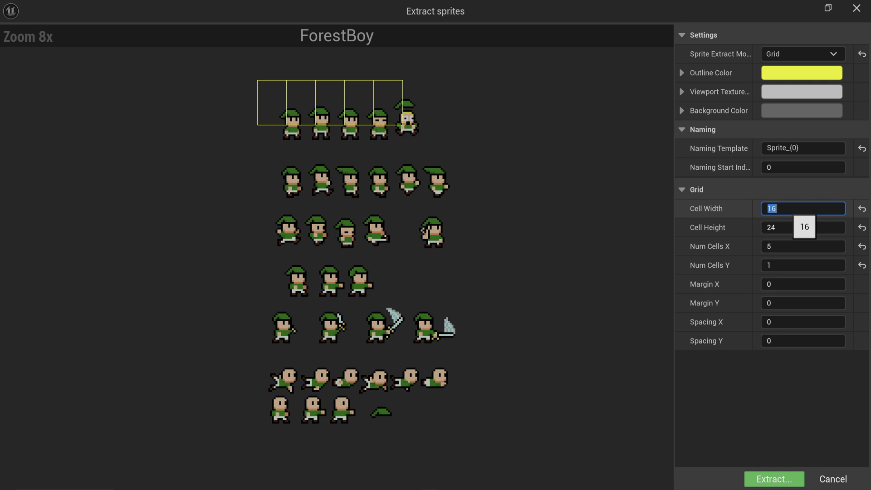
- Tune the grid margins, settling on Margin X 11 and Margin Y 8
left_click(783, 285)
type("2")
key("Return")
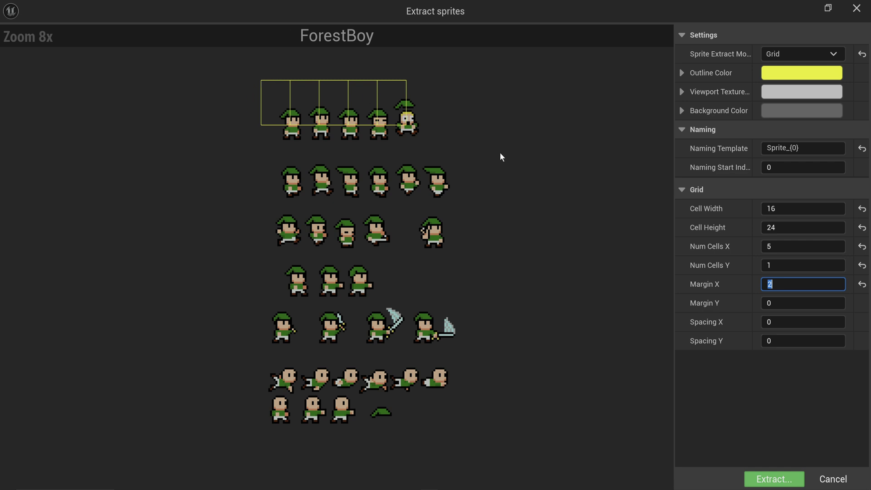
type("16")
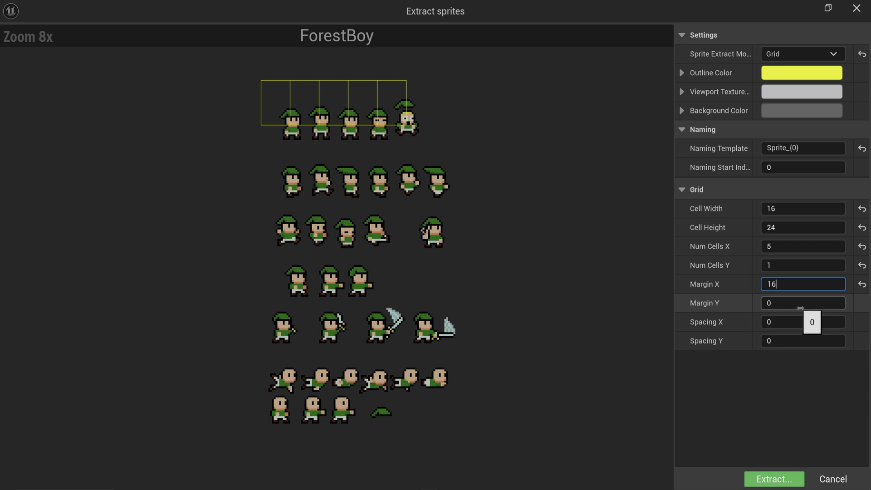
key("Return")
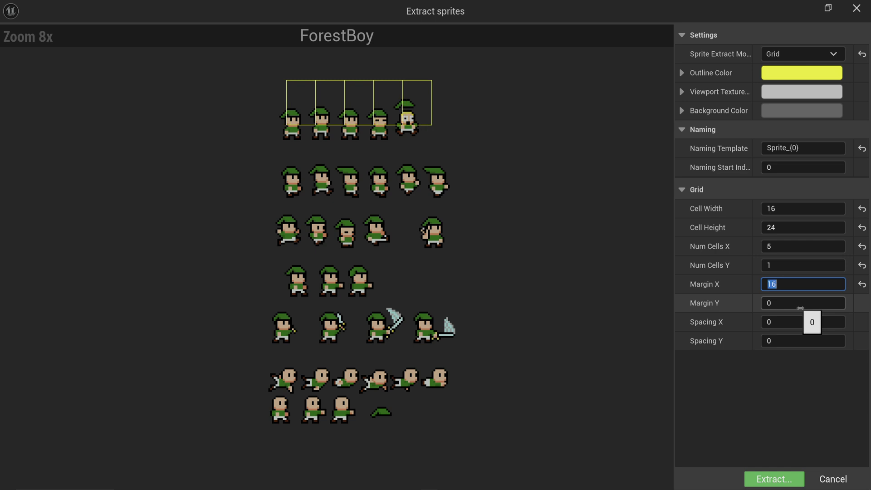
type("10")
key("Return")
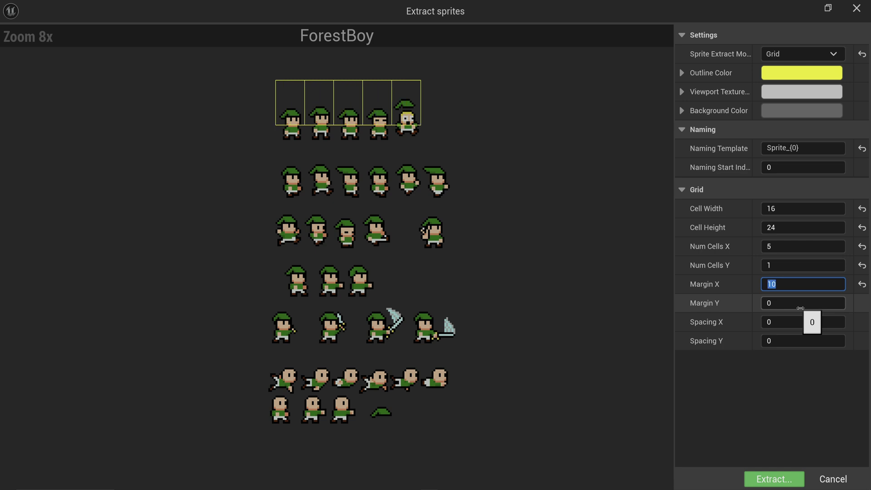
type("11")
key("Return")
key("Tab")
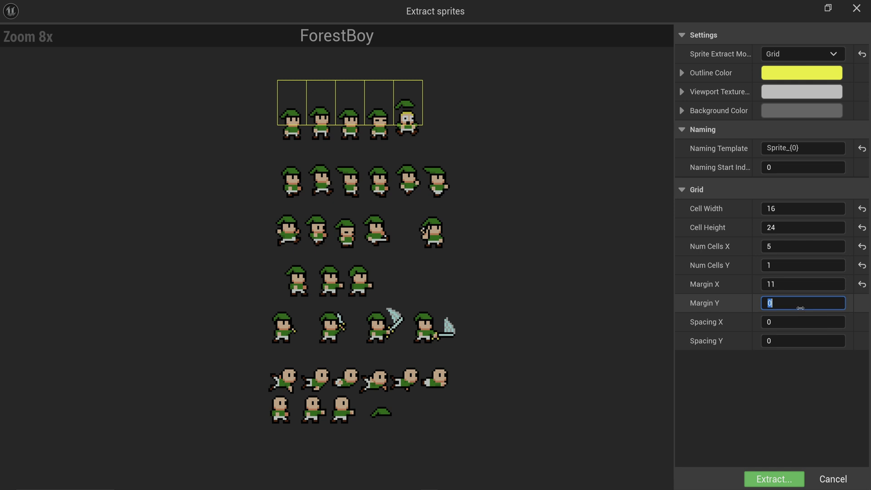
type("11")
key("Return")
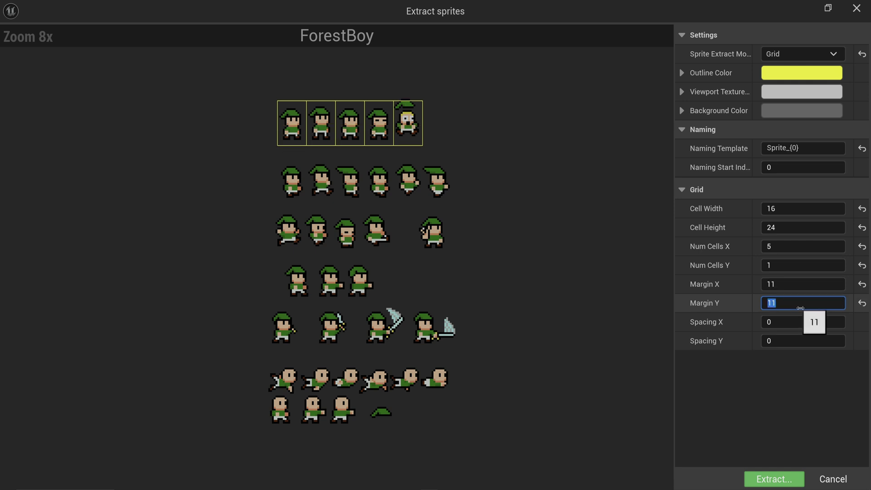
type("8")
key("Return")
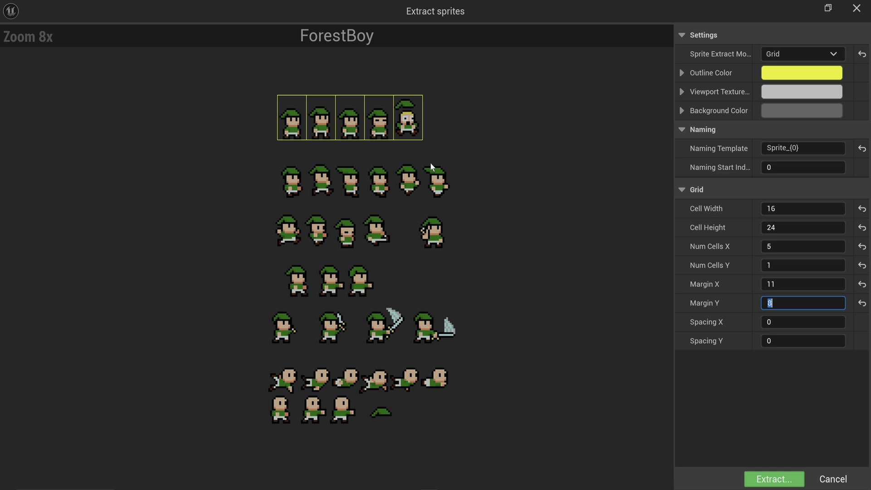
- Narrow the cells to 14 pixels and set Spacing X to 2
scroll(379, 127, "up", 2)
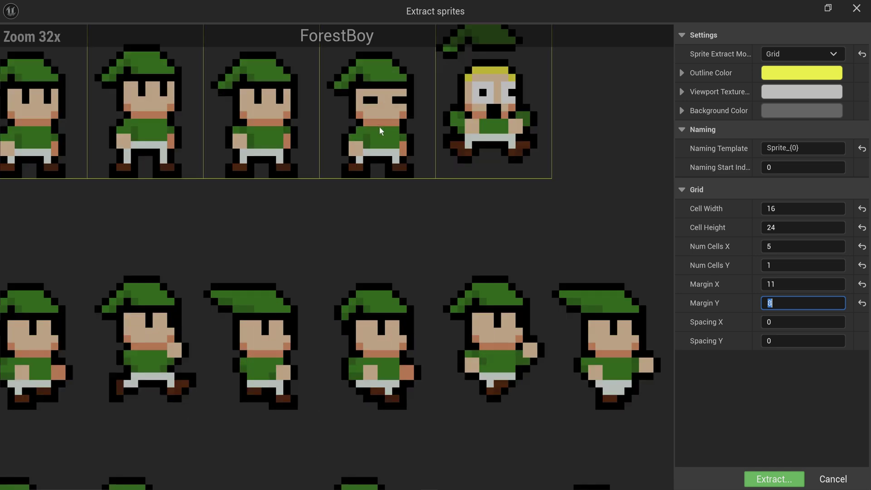
scroll(380, 127, "down", 2)
scroll(402, 117, "up", 1)
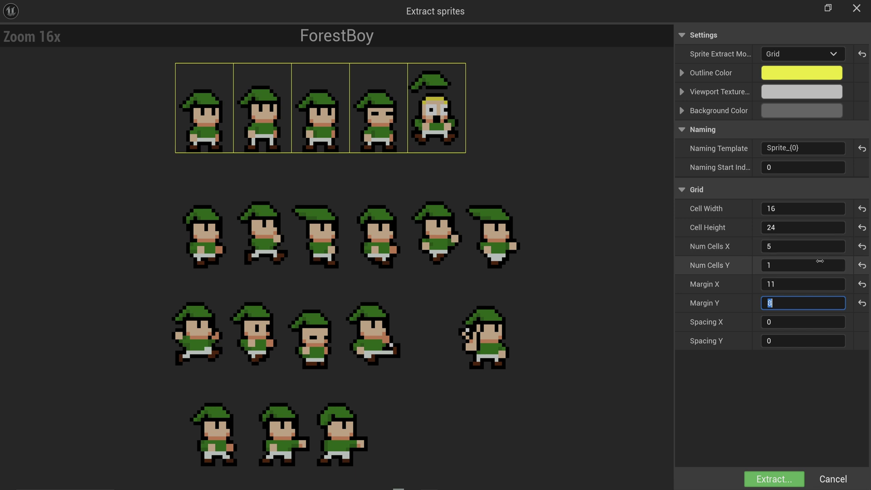
left_click(801, 208)
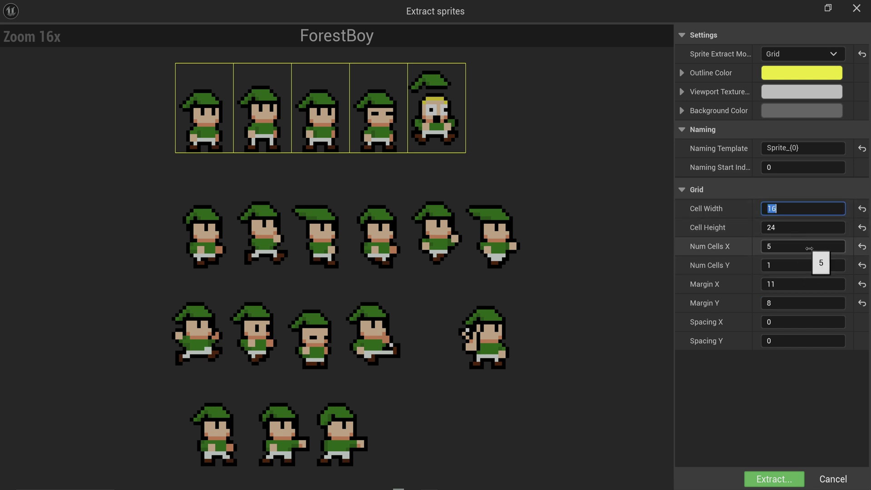
type("14")
key("Return")
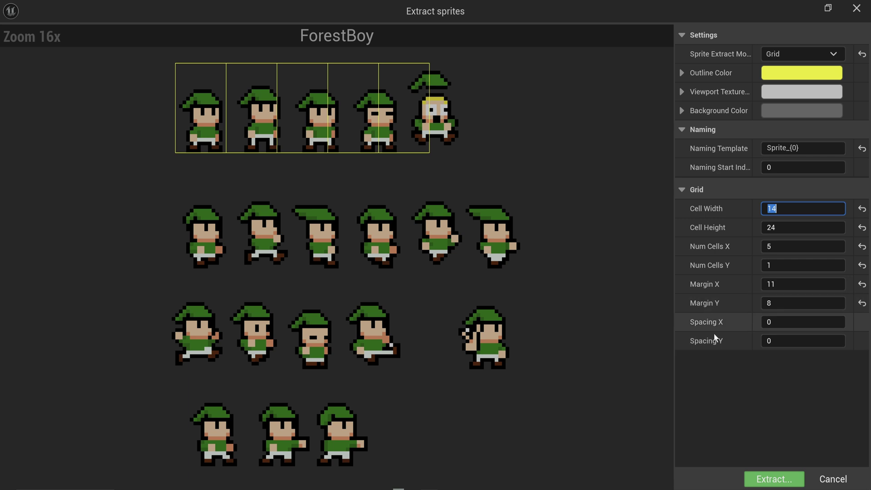
left_click(803, 322)
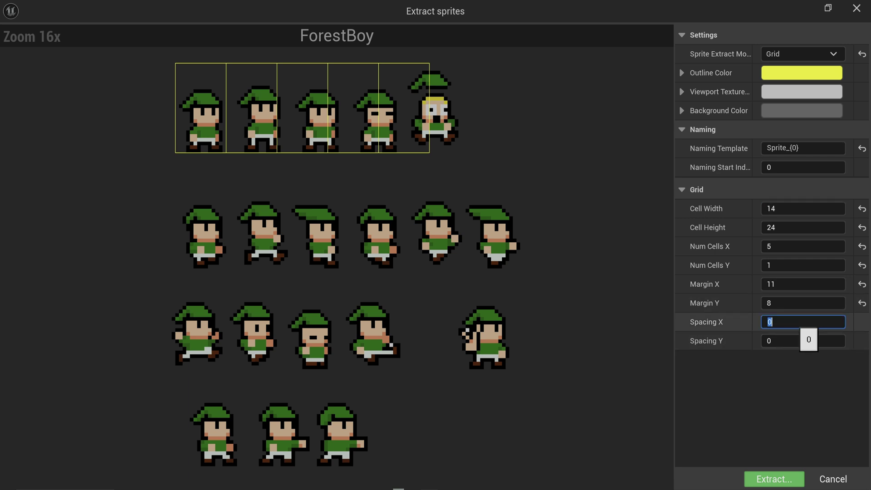
type("2")
key("Return")
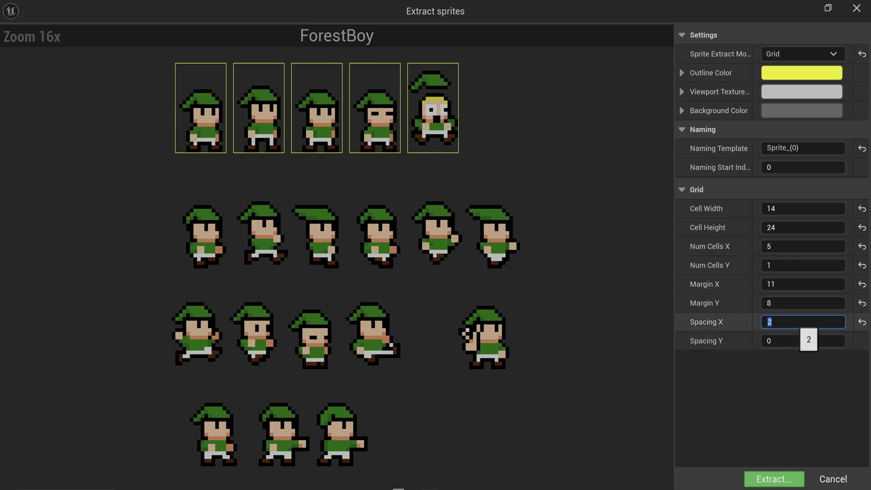
scroll(312, 129, "down", 3)
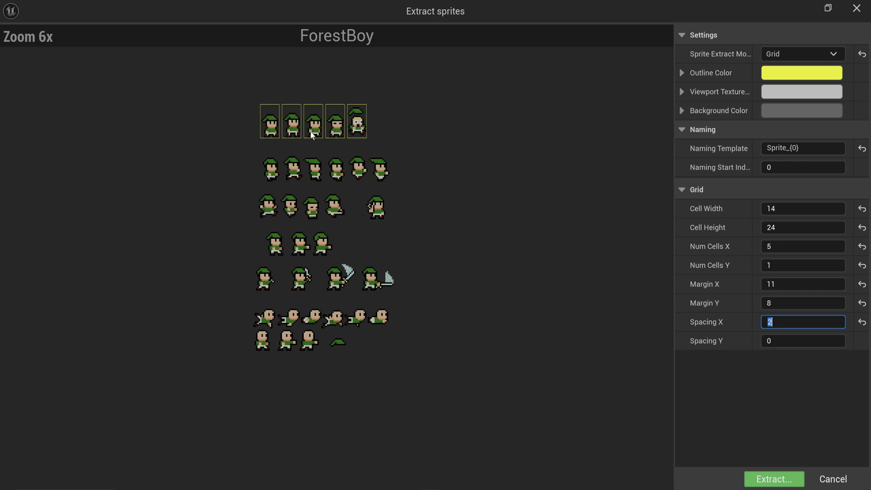
scroll(312, 131, "up", 3)
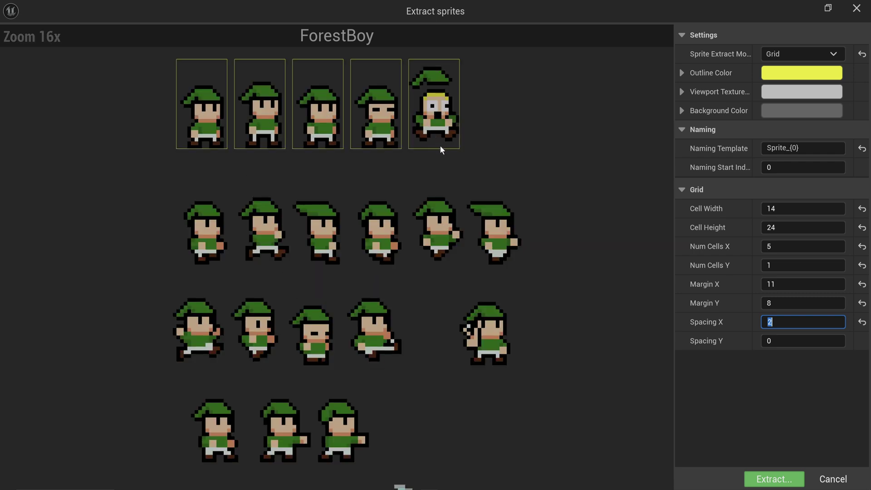
scroll(410, 245, "down", 3)
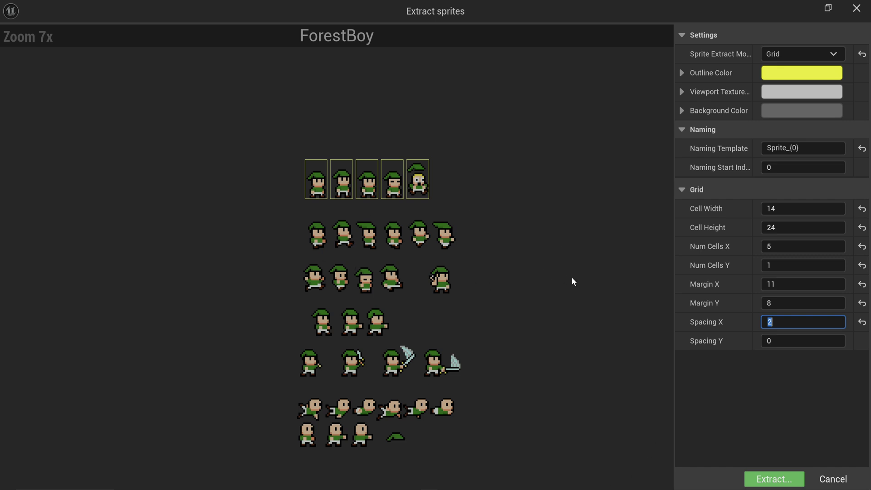
scroll(513, 216, "up", 1)
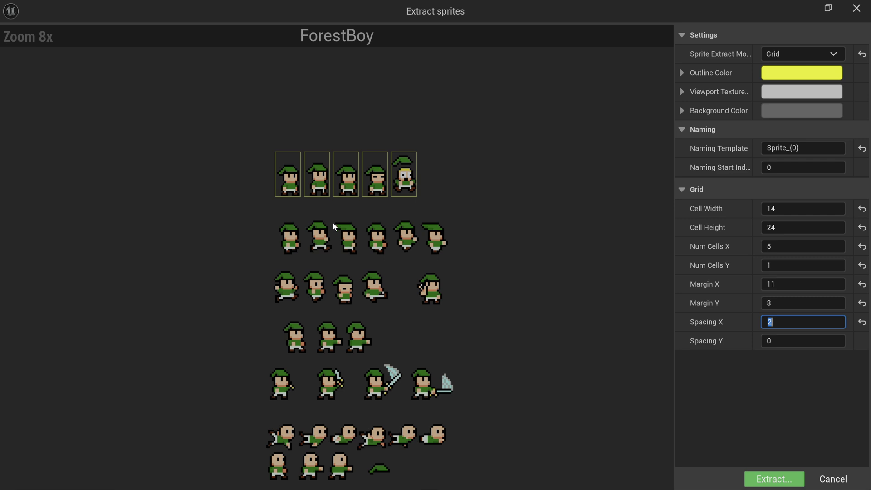
- Extract the five idle sprites and create a Sprites folder inside Characters
left_click(774, 479)
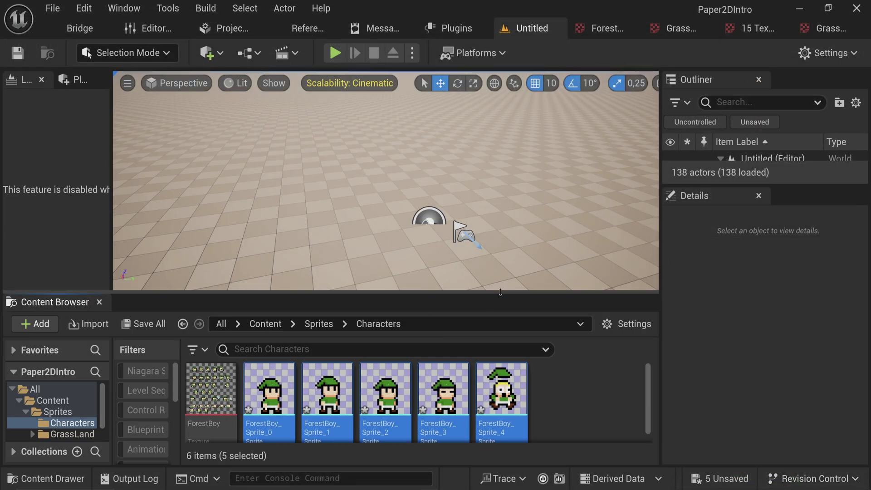
left_click_drag(500, 292, 499, 132)
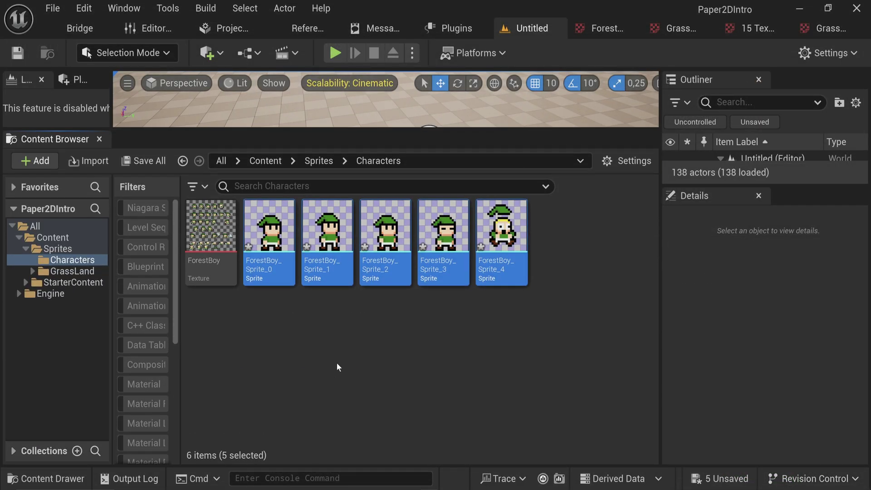
right_click(338, 365)
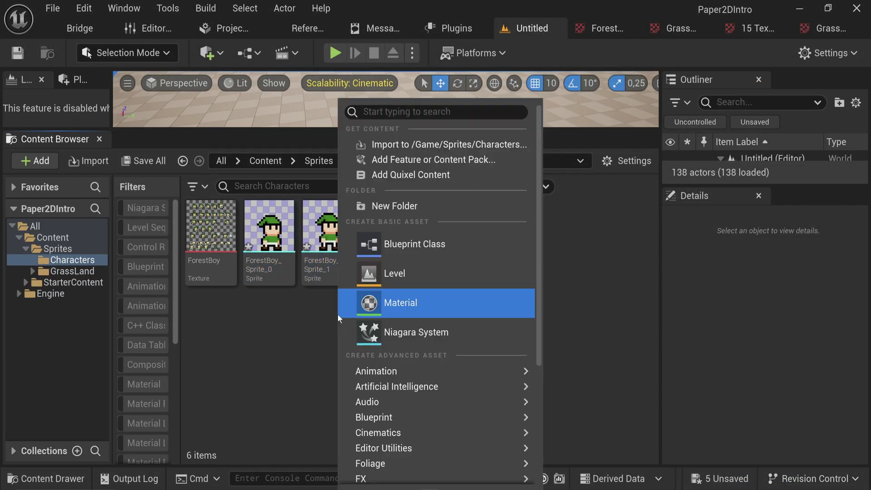
left_click(416, 208)
type("Sprites")
key("Return")
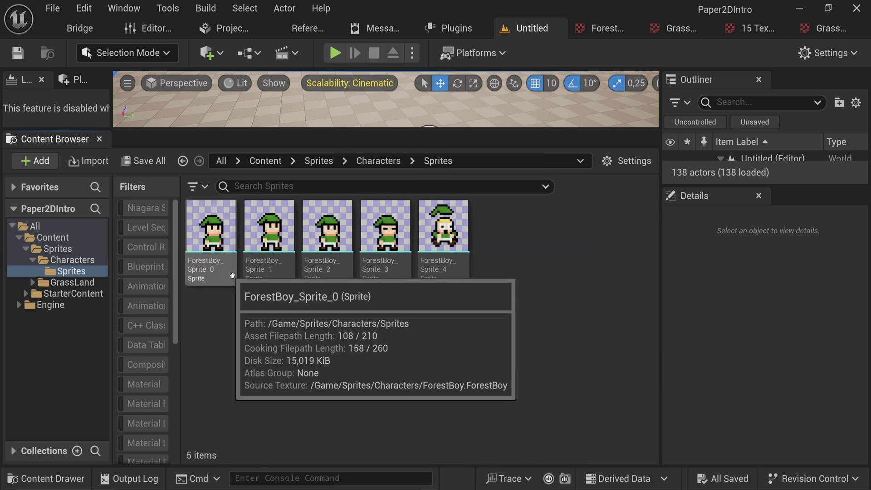
- Rename two ForestBoy sprites to Player_Idle_1 and Player_Idle_2
left_click(232, 275)
key("F2")
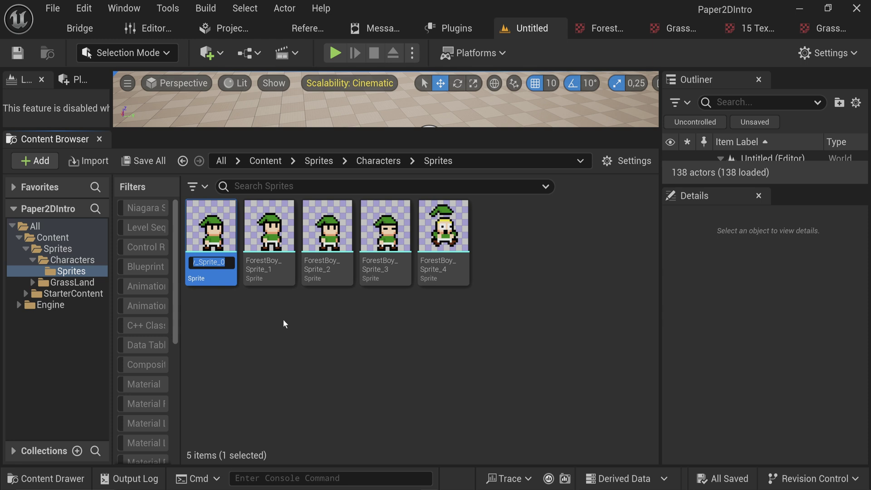
type("Player_")
type("Idle_1")
key("Return")
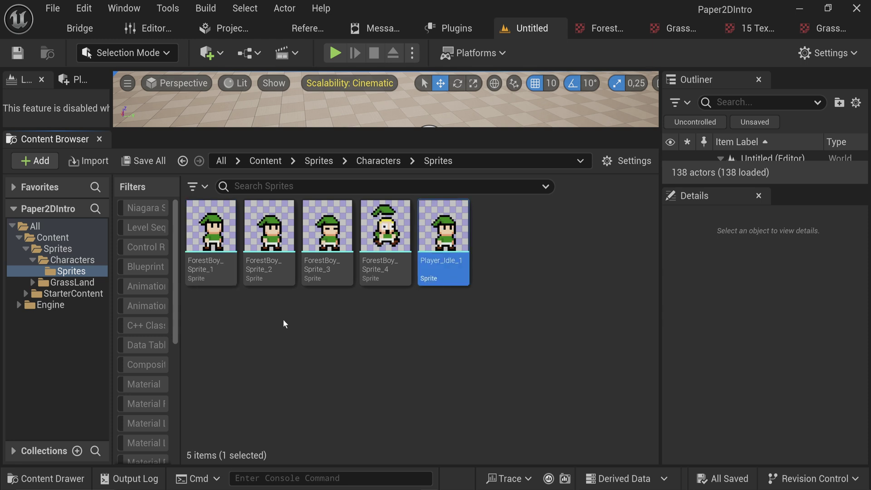
left_click(211, 226)
key("F2")
type("Player_Idle_")
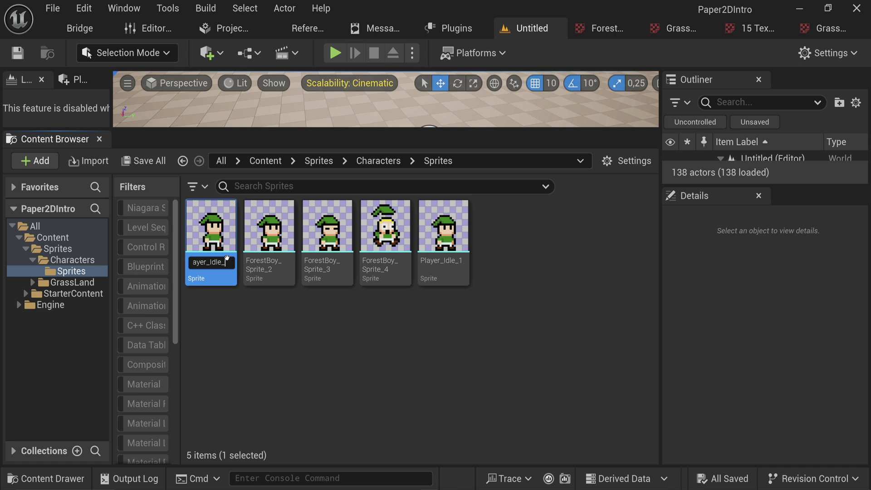
type("2")
key("Return")
- Rename the next sprite Player_Idle_3, fixing the clashing name, and clear the selection
left_click(230, 267)
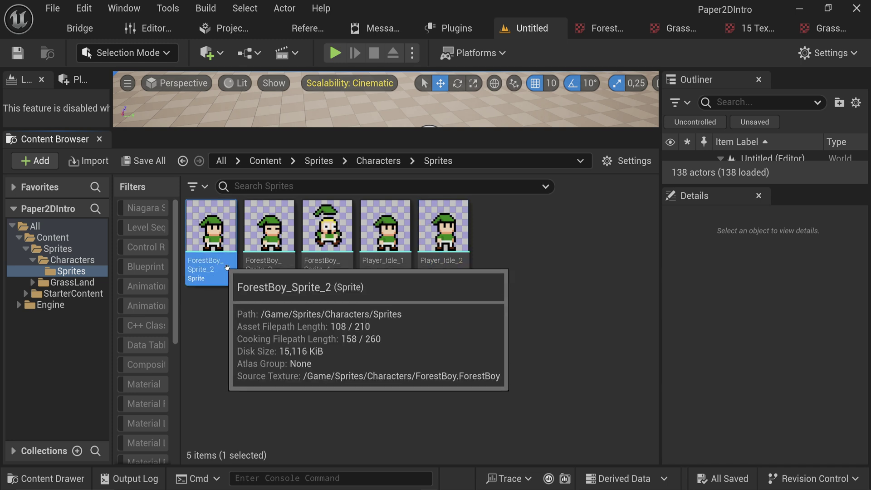
key("F2")
type("Player_Idle_1")
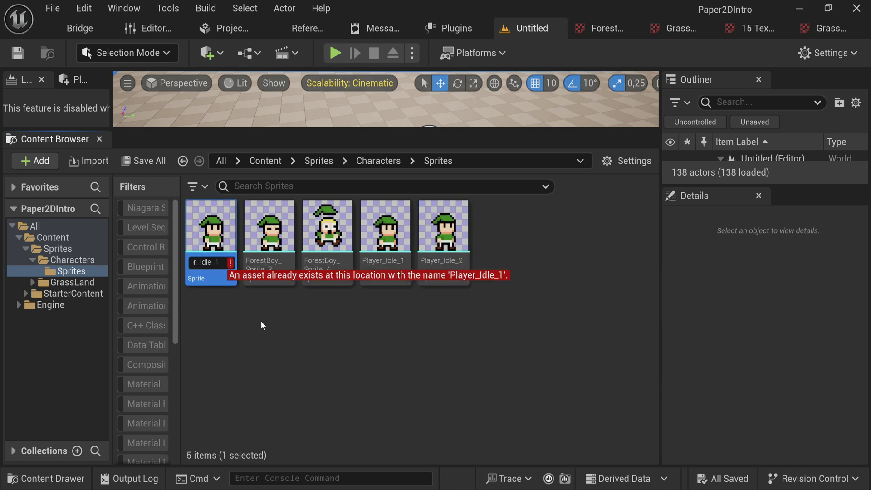
key("BackSpace")
type("3")
key("Return")
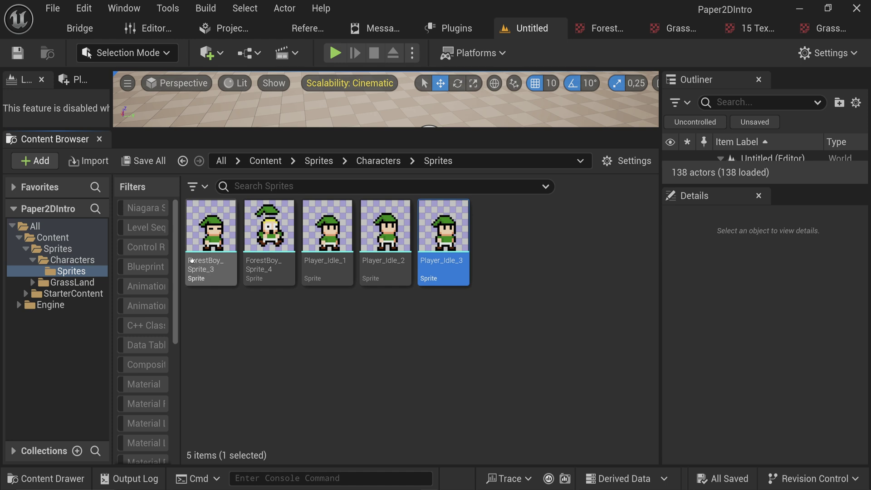
left_click(397, 340)
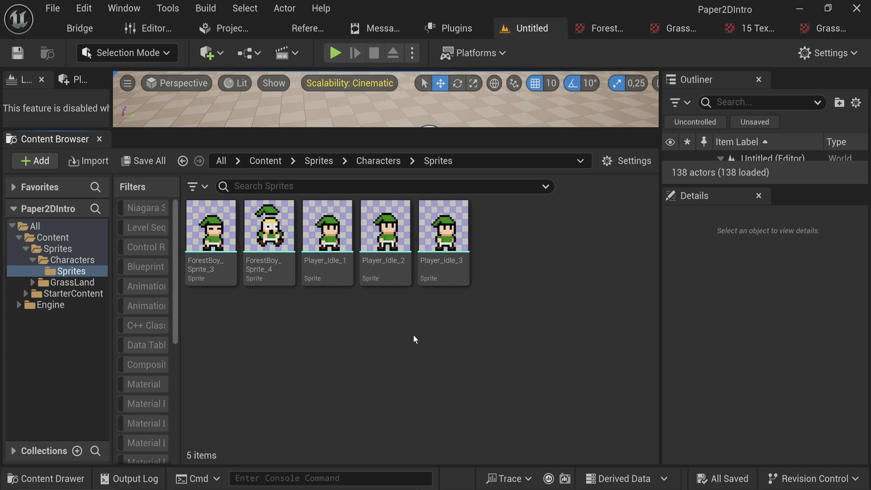
- Create a Paper Flipbook named NewPaperFlipbook and open it in the flipbook editor
right_click(522, 249)
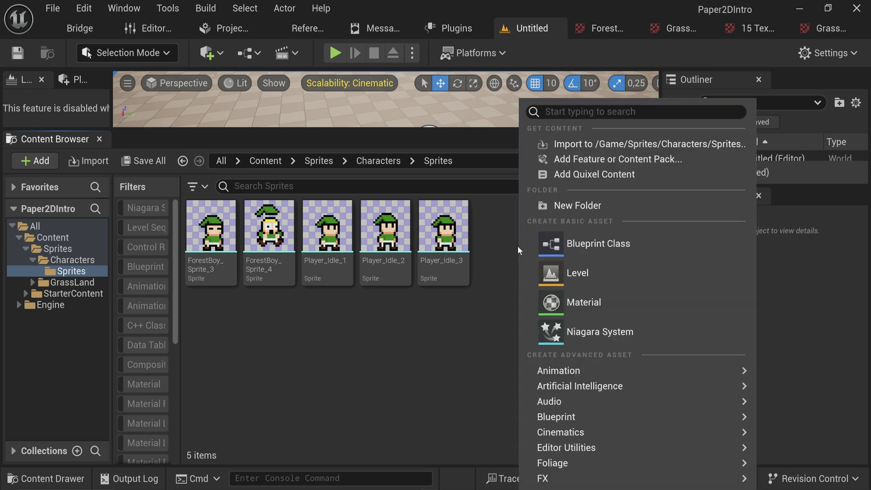
scroll(580, 317, "down", 3)
mouse_move(584, 414)
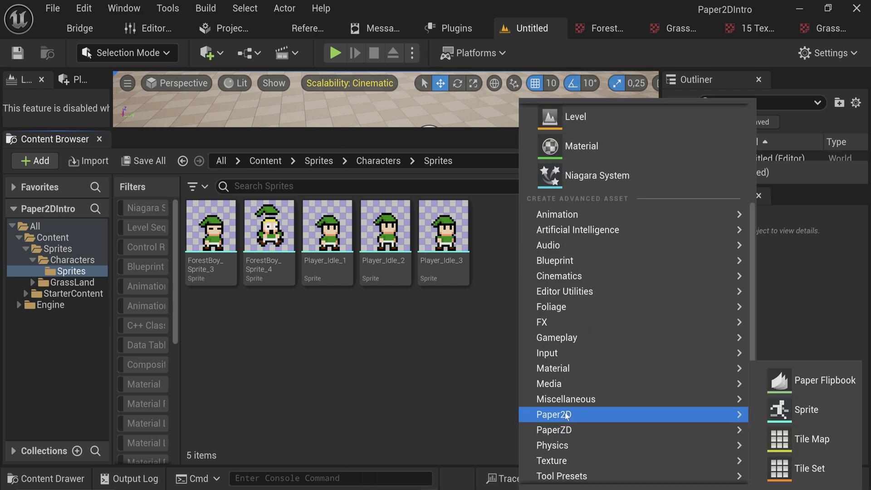
left_click(803, 390)
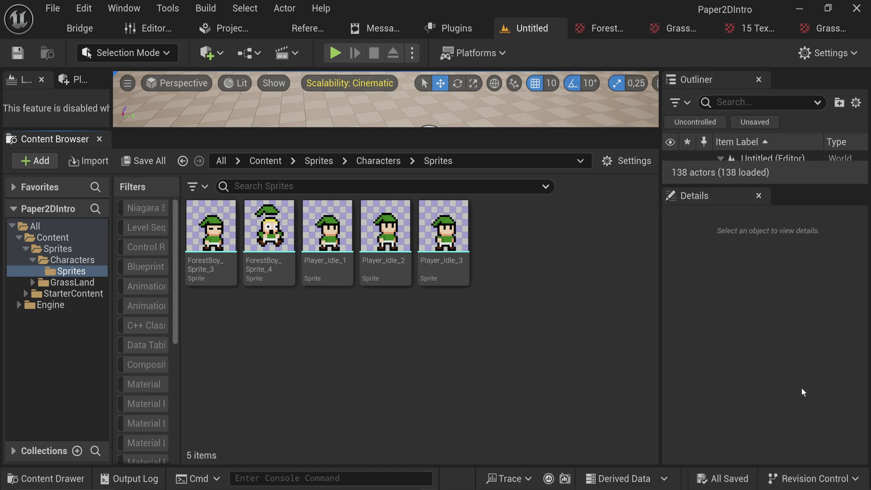
key("Return")
double_click(327, 227)
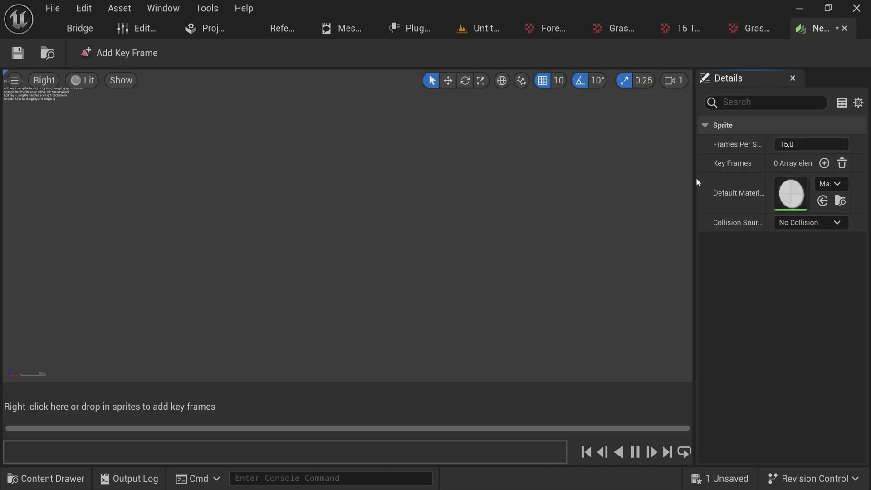
left_click_drag(645, 183, 411, 186)
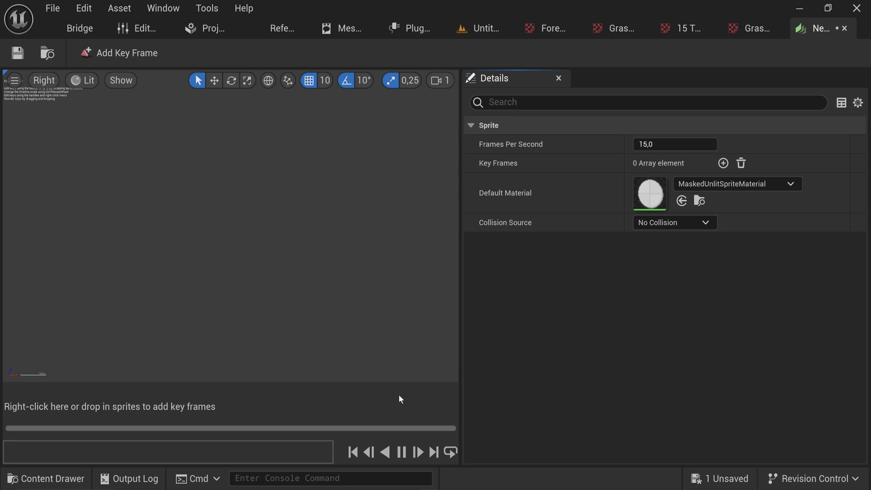
- Add the first key frame and assign it the Player_Idle_1 sprite
left_click(723, 163)
left_click(483, 183)
left_click(719, 204)
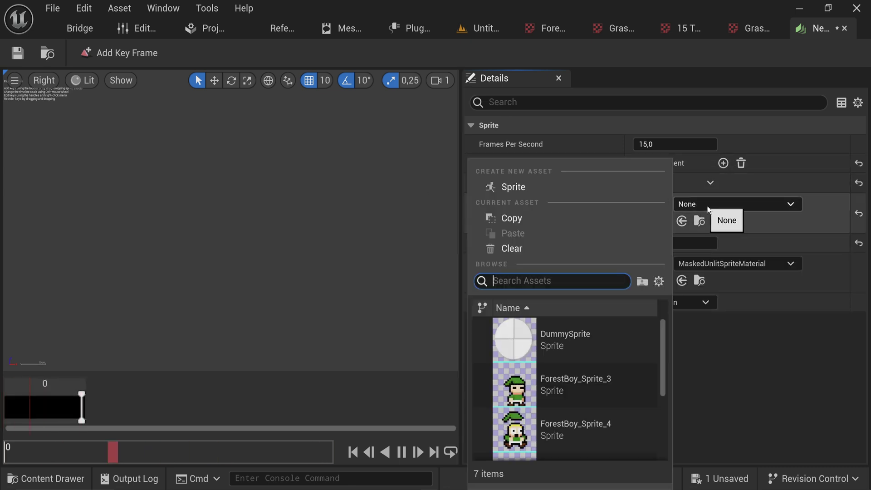
scroll(617, 391, "down", 3)
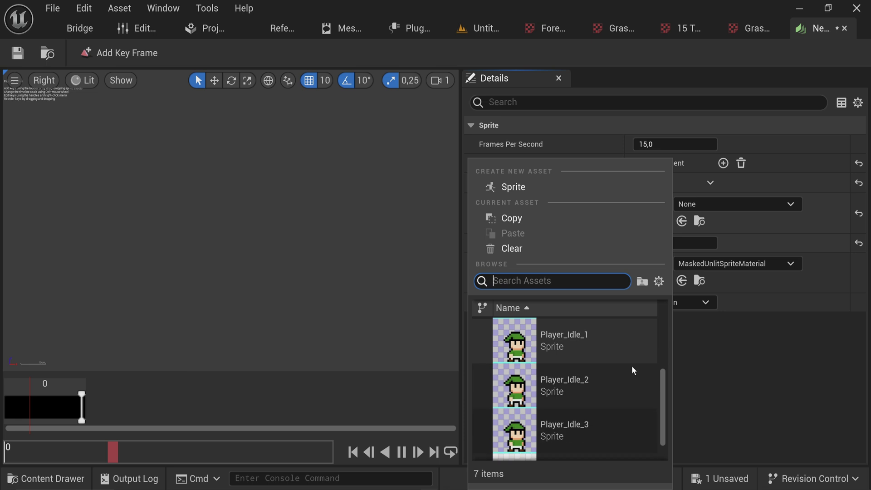
left_click(609, 351)
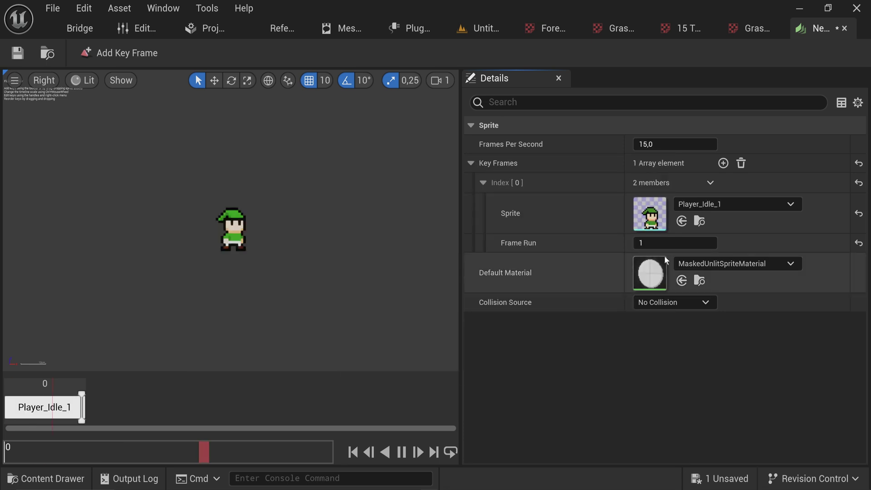
- Add two more key frames using Player_Idle_2 and Player_Idle_3
left_click(723, 163)
left_click(483, 262)
left_click(718, 283)
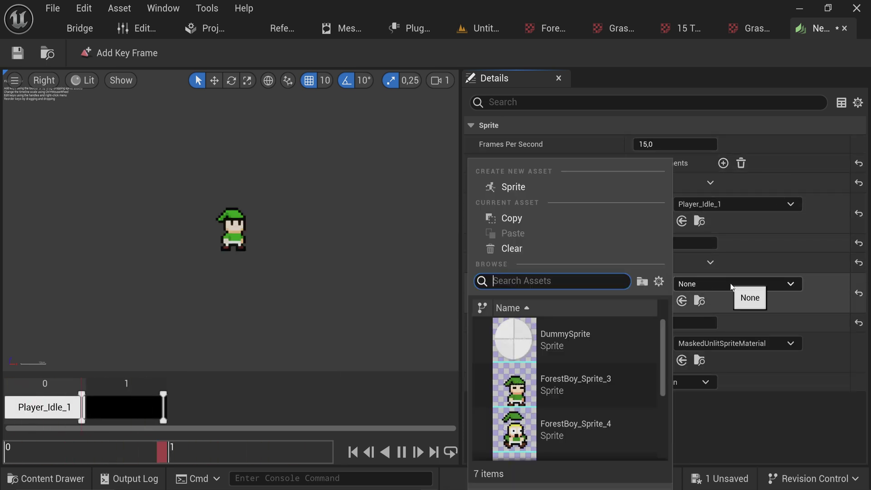
scroll(592, 424, "down", 3)
left_click(606, 404)
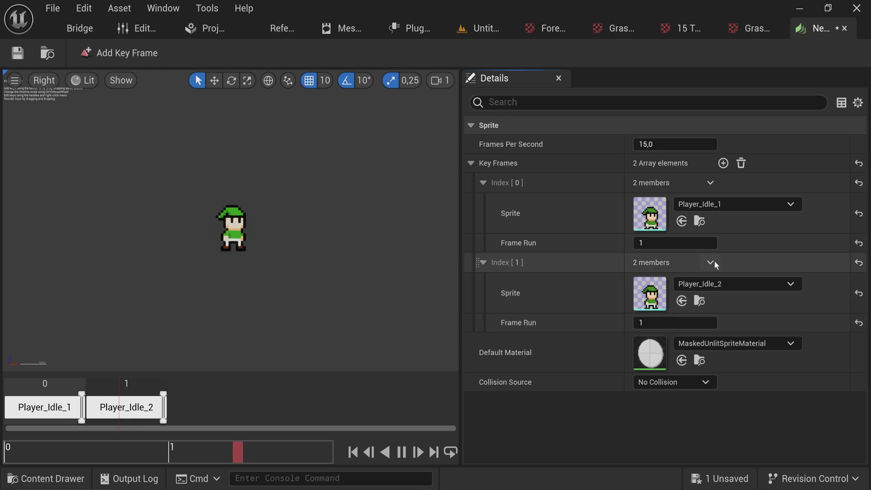
left_click(724, 162)
left_click(483, 342)
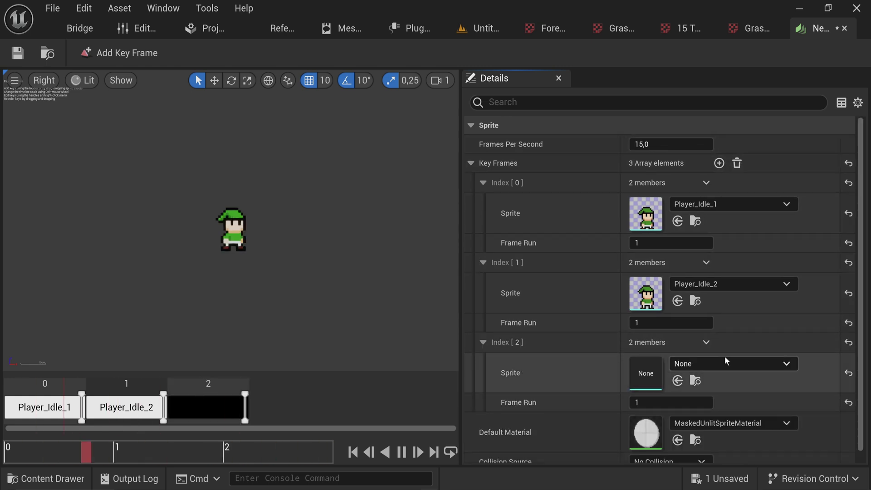
left_click(717, 364)
scroll(783, 274, "down", 3)
left_click(800, 285)
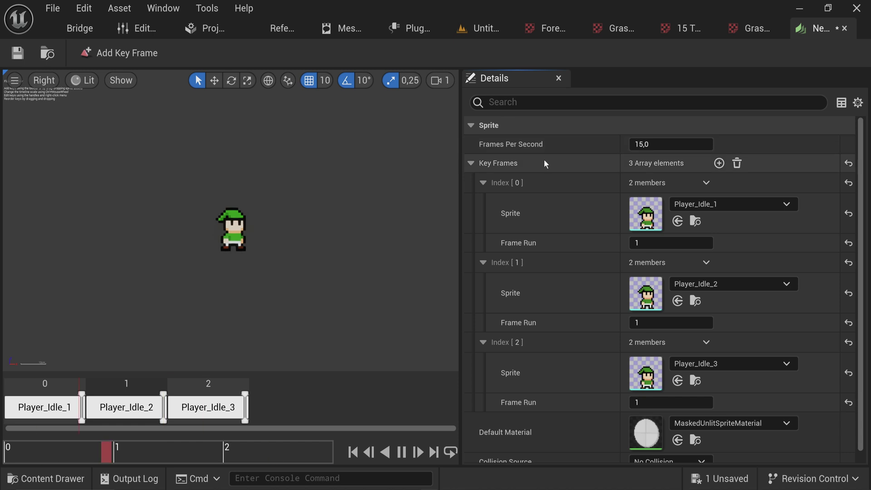
- Set the first key frame's Frame Run to 5, then back to 1
left_click(652, 244)
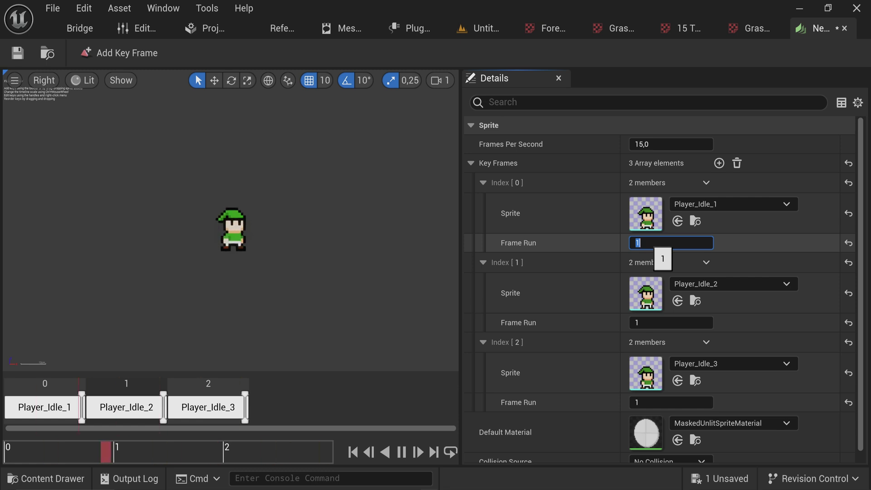
type("5")
key("Return")
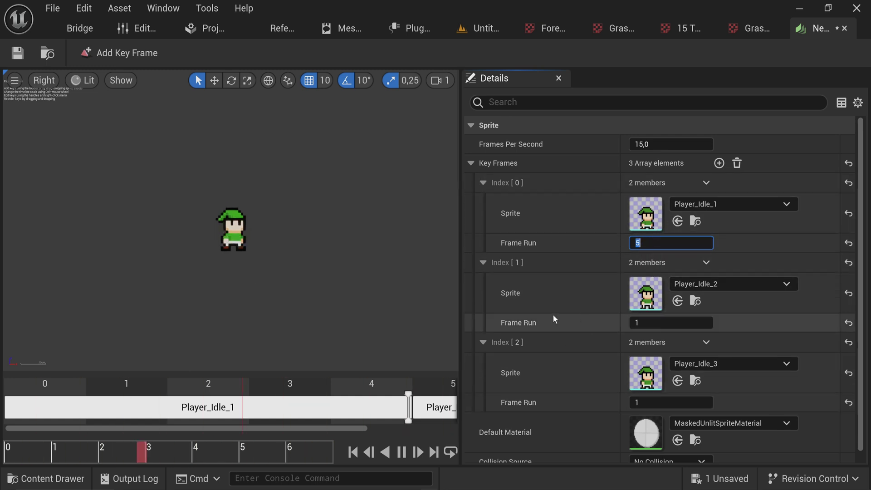
type("1")
key("Return")
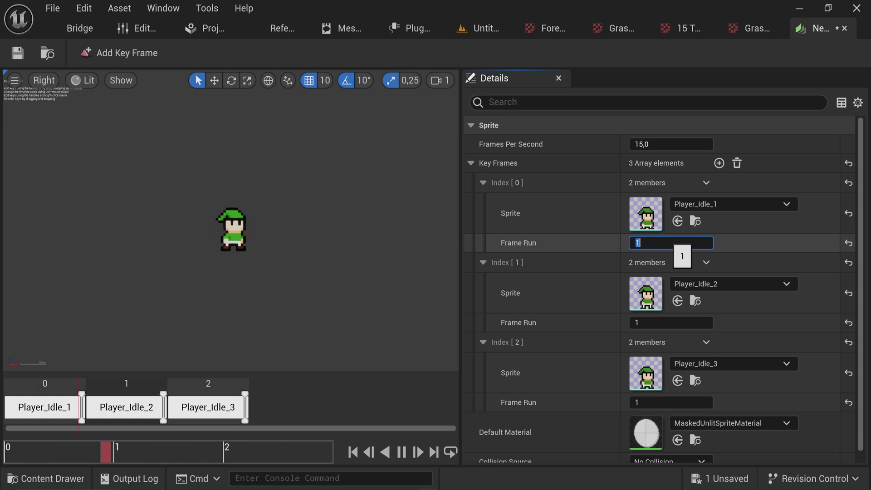
- Change the flipbook's Frames Per Second from 15 to 5
left_click(658, 143)
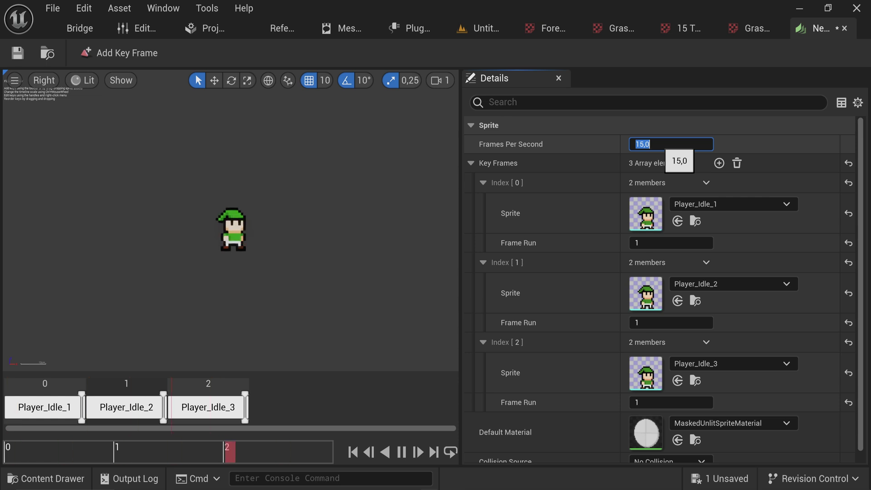
type("5")
key("Return")
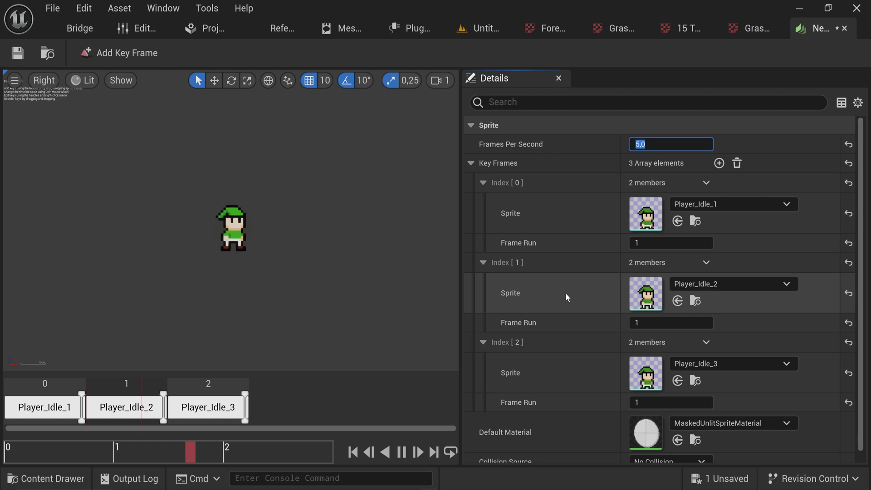
- Build a Player_Idle flipbook from sprites Player_Idle_1–3 in Characters/Sprites and open it
key("ctrl+space")
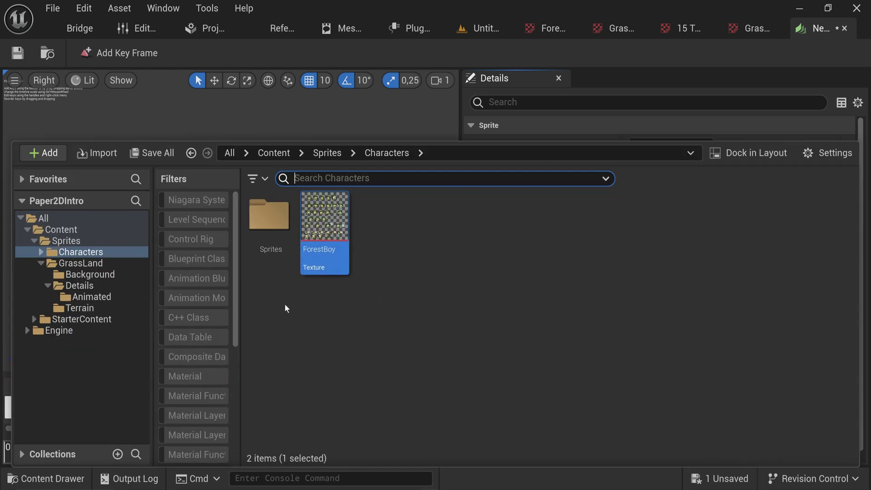
double_click(270, 213)
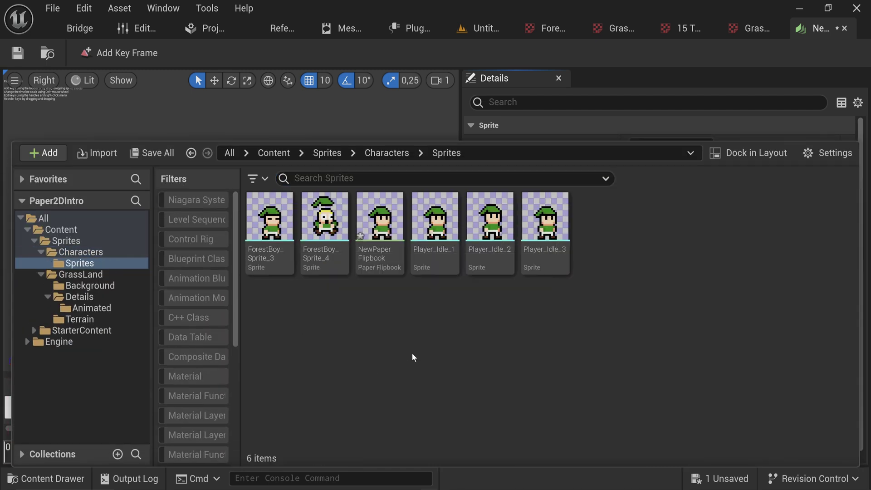
left_click(441, 236)
left_click(536, 225, "shift")
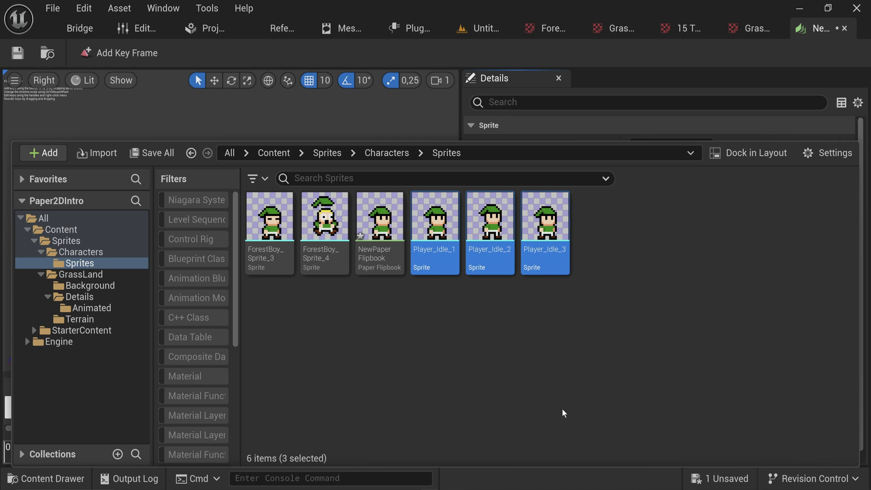
right_click(441, 223)
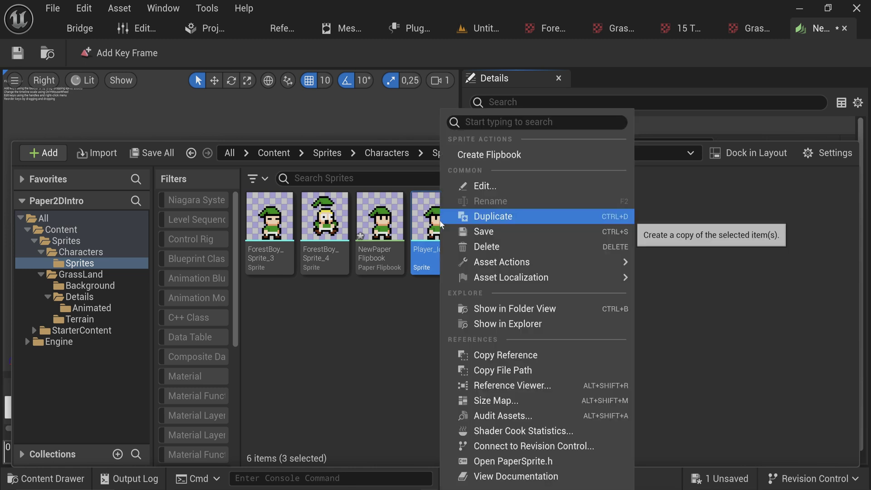
left_click(487, 153)
key("Return")
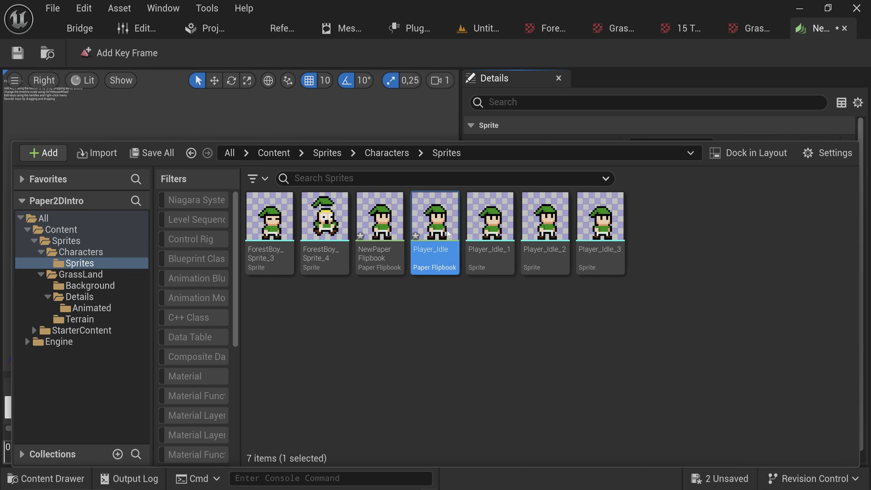
double_click(447, 232)
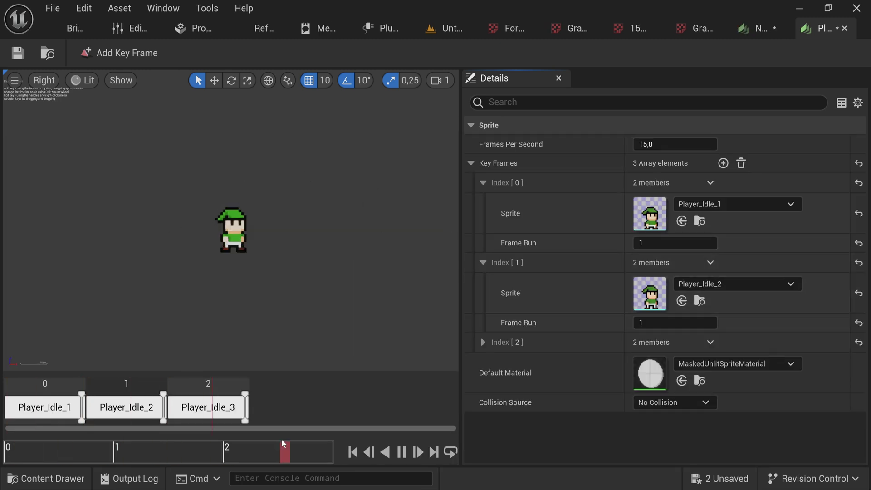
- Set the Player_Idle flipbook to 5 frames per second
left_click(675, 144)
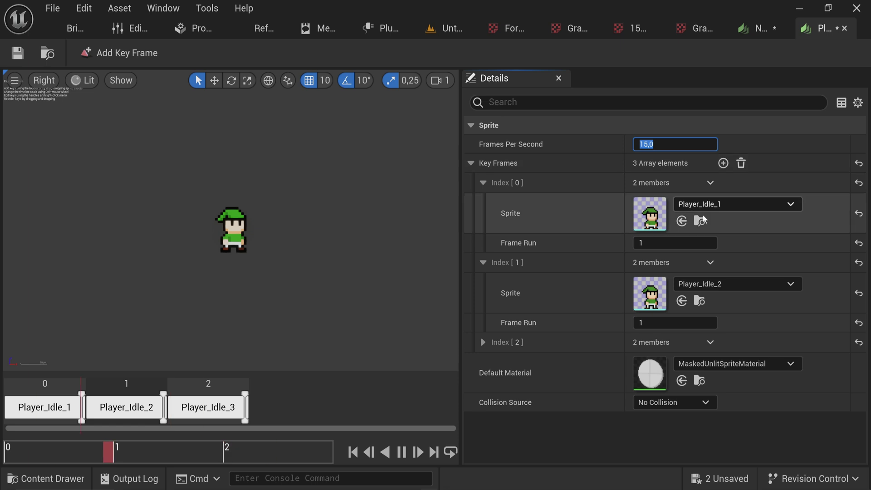
type("5")
key("Return")
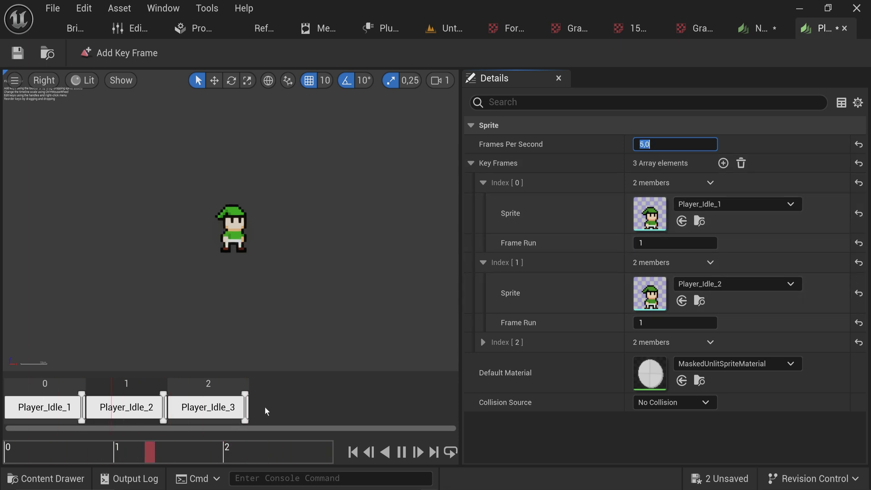
- Adjust the Player_Idle_2 and Player_Idle_3 key frames in the timeline to one frame each
left_click_drag(245, 407, 408, 407)
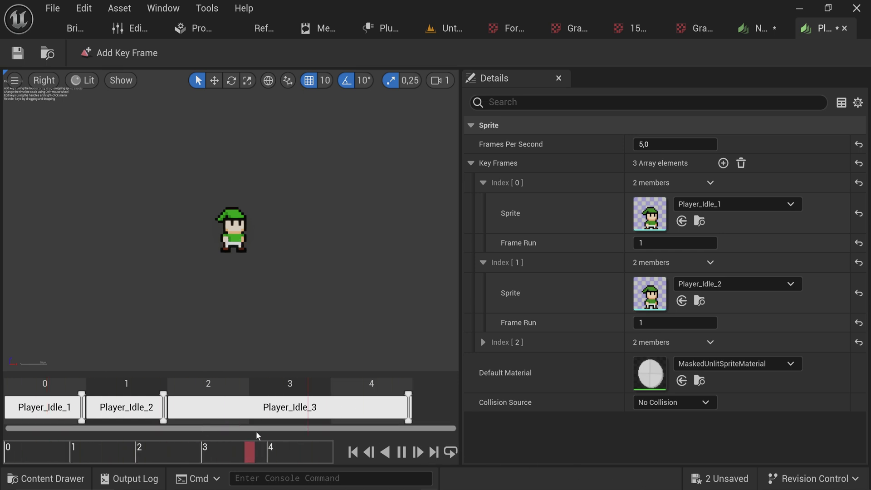
left_click_drag(163, 407, 409, 407)
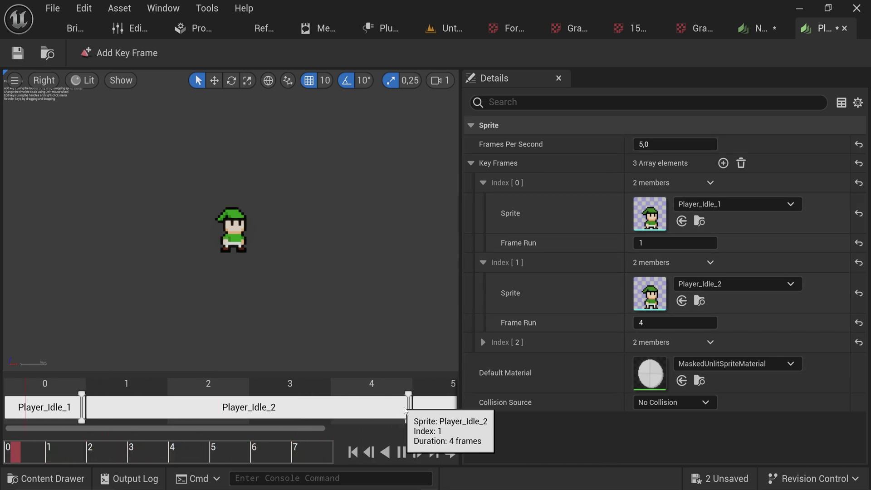
left_click_drag(407, 409, 164, 410)
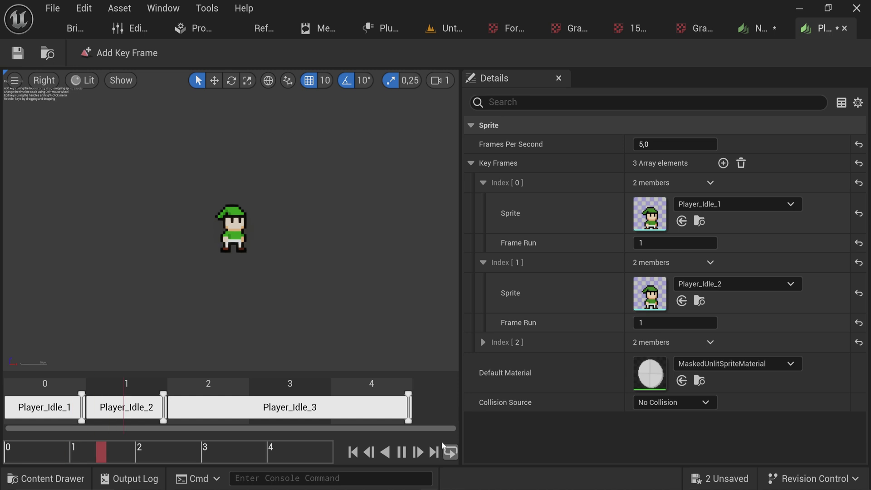
left_click_drag(409, 410, 245, 410)
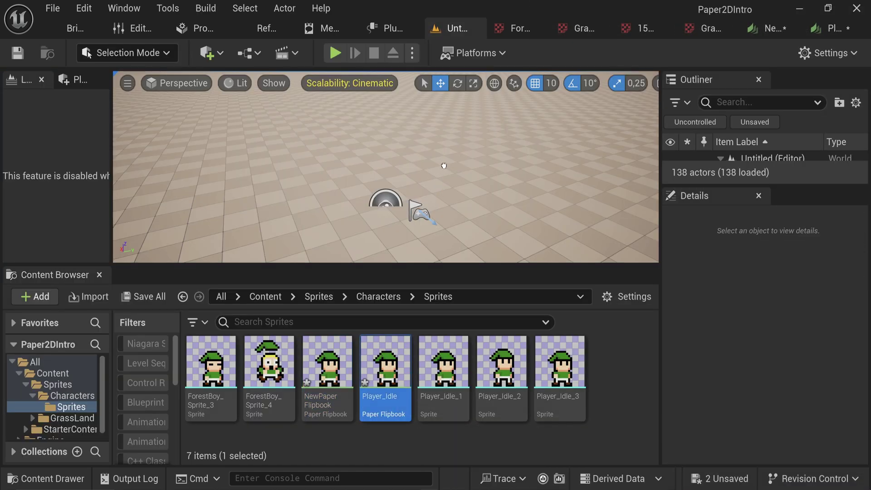
- Place the Player_Idle flipbook in the level and raise it to Location Z 20
left_click_drag(443, 205, 444, 204)
right_click_drag(445, 195, 445, 194)
right_click_drag(380, 185, 380, 185)
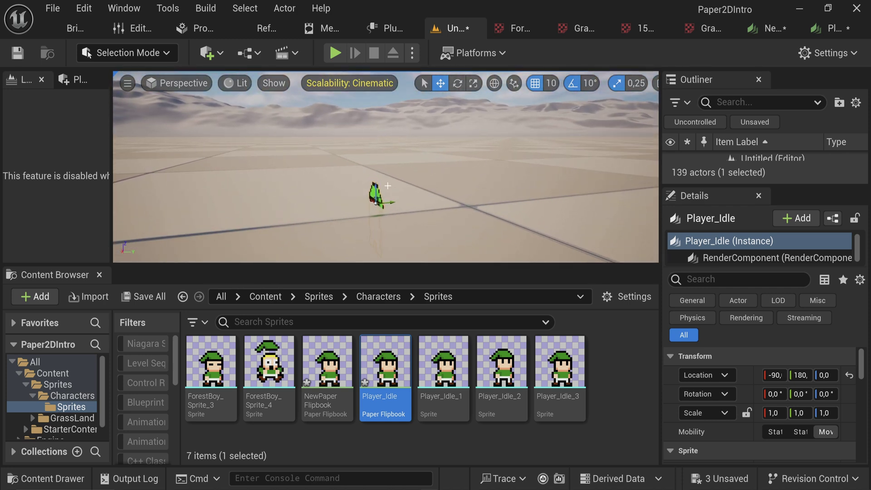
left_click_drag(374, 186, 375, 114)
key("f")
right_click_drag(392, 154, 392, 155)
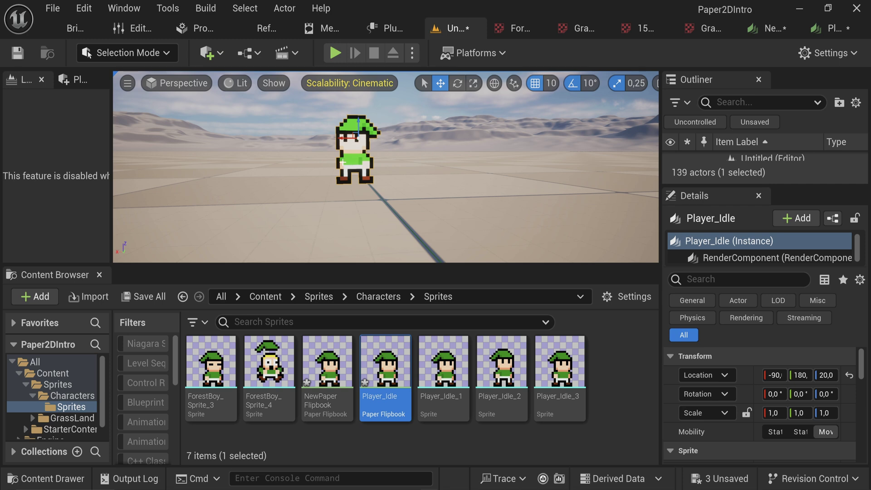
- Select all five ForestBoy sprites and open them together in the Property Matrix
left_click(449, 370)
left_click(567, 363, "shift")
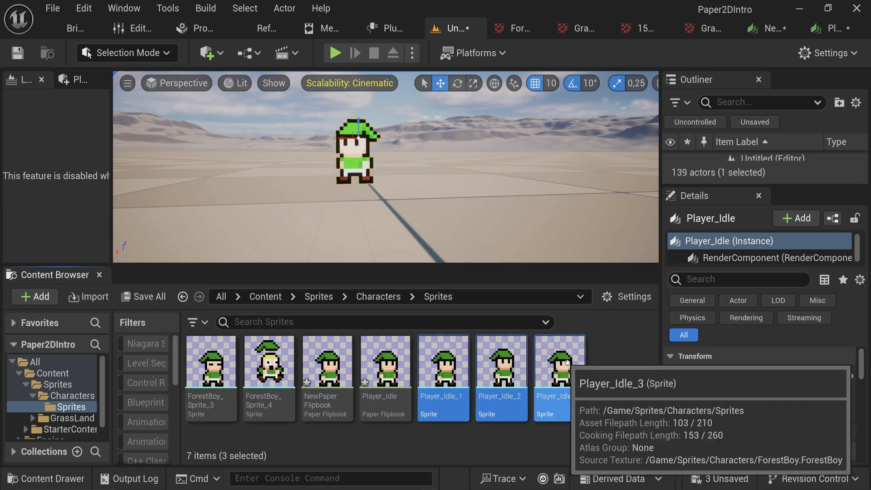
left_click(269, 369, "ctrl")
left_click(219, 382, "ctrl")
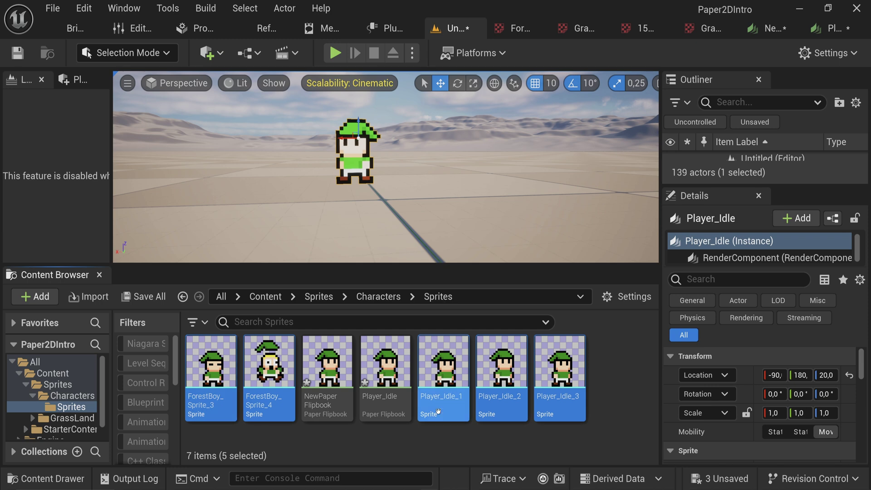
right_click(453, 361)
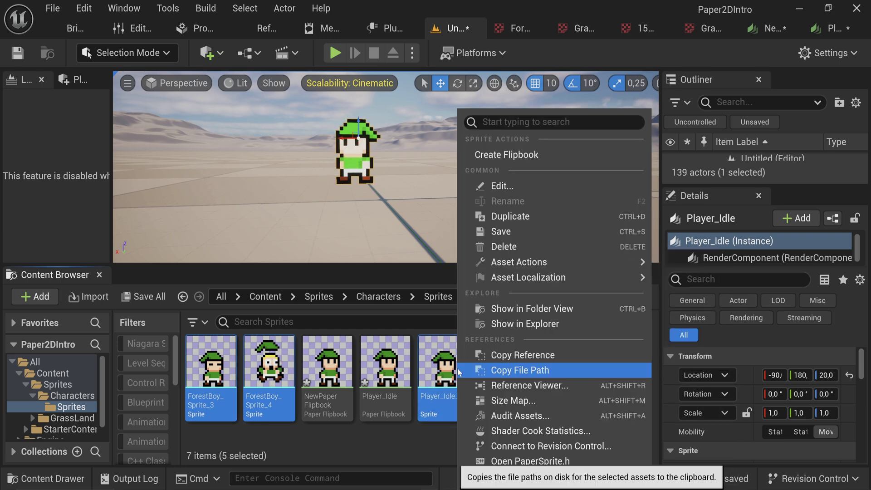
mouse_move(515, 268)
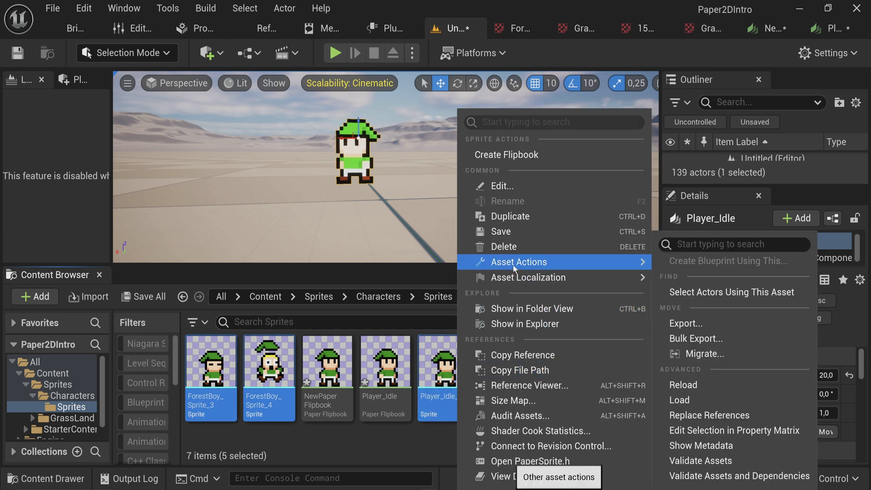
left_click(734, 430)
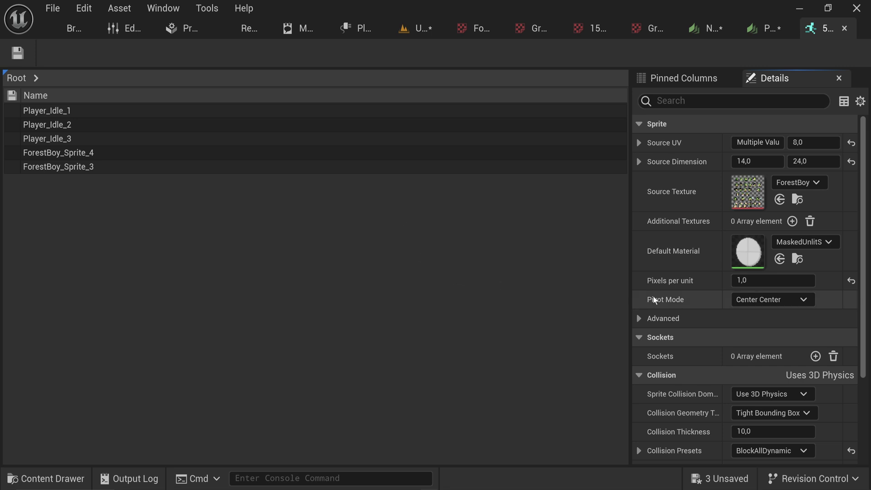
- Set Pivot Mode to Bottom Center for all five sprites
left_click(788, 300)
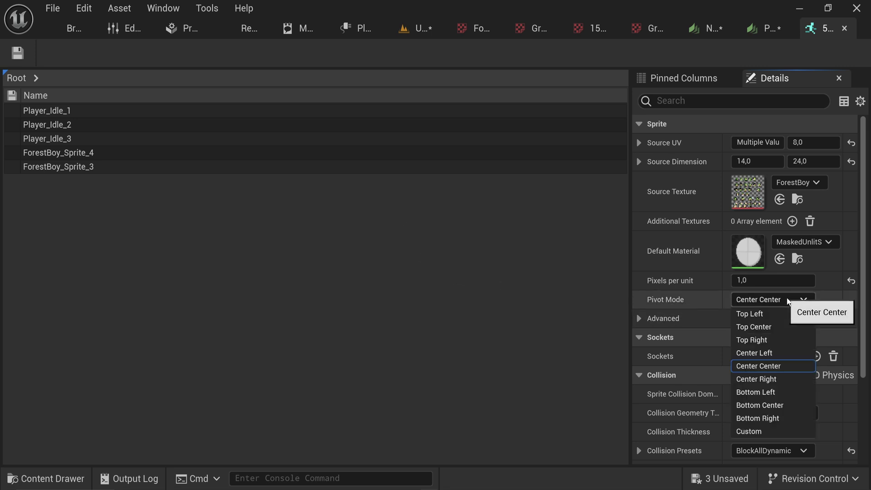
left_click(781, 405)
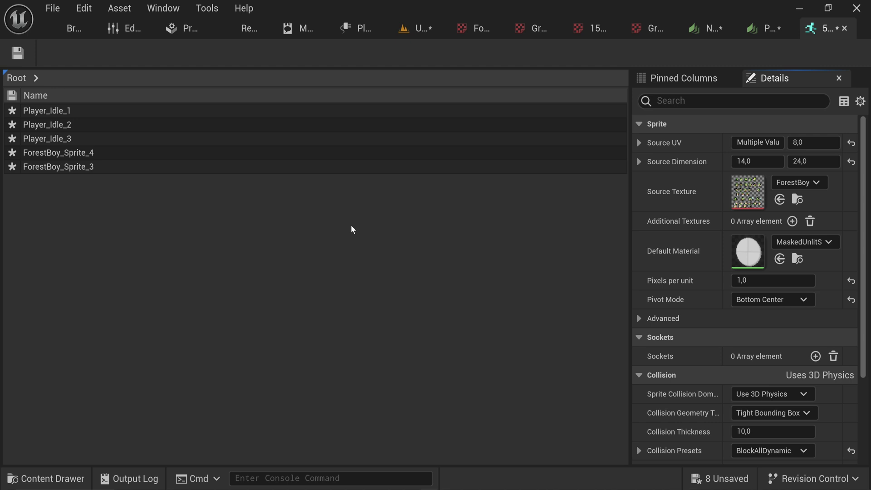
left_click(771, 299)
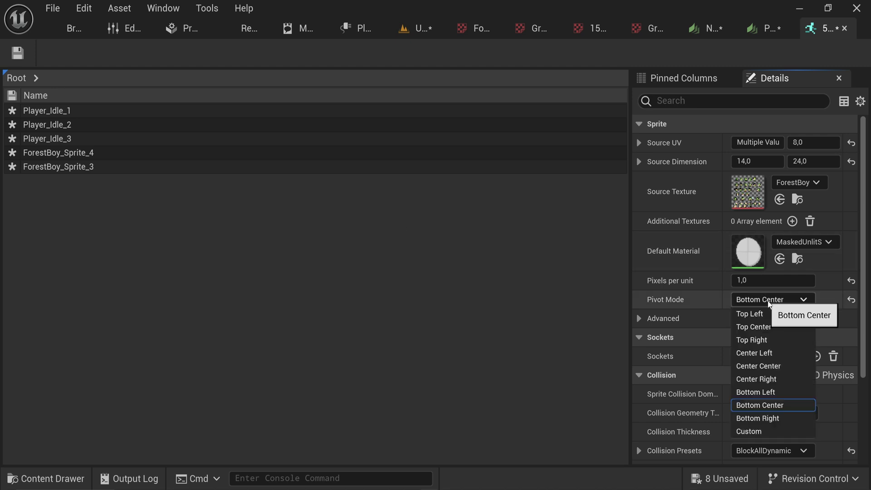
left_click(780, 408)
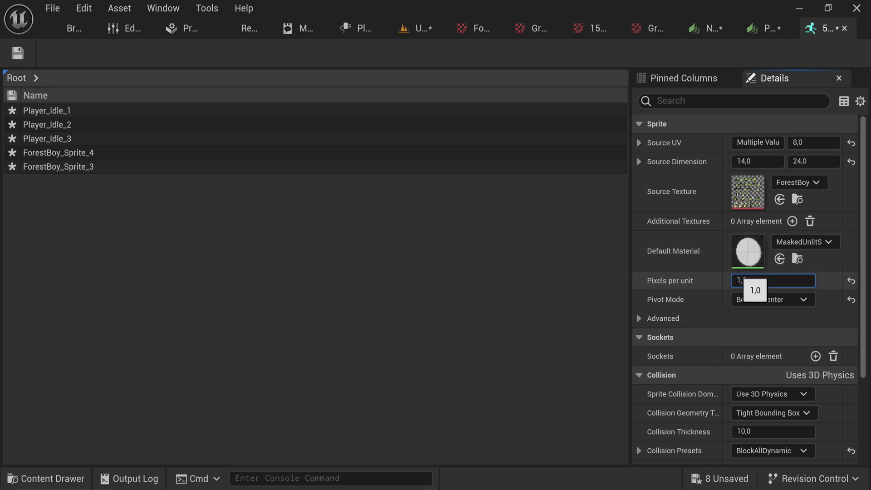
- Enter 0.1 as Pixels per unit for the five sprites
left_click(778, 281)
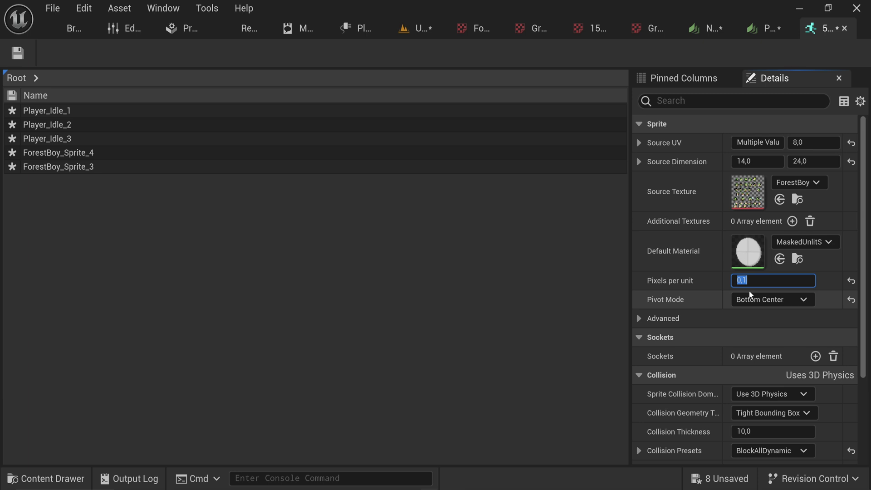
- Back in the Untitled level, frame and orbit around the enlarged Player_Idle sprite
left_click(415, 30)
key("f")
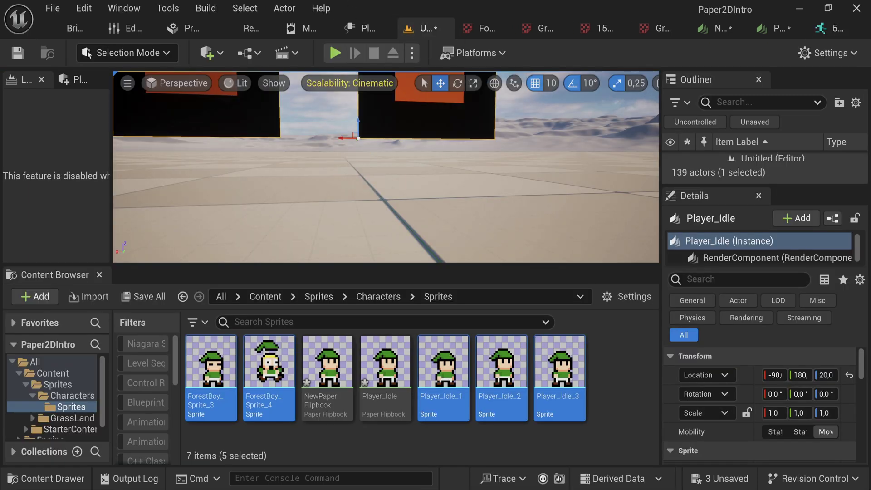
scroll(454, 239, "up", 6)
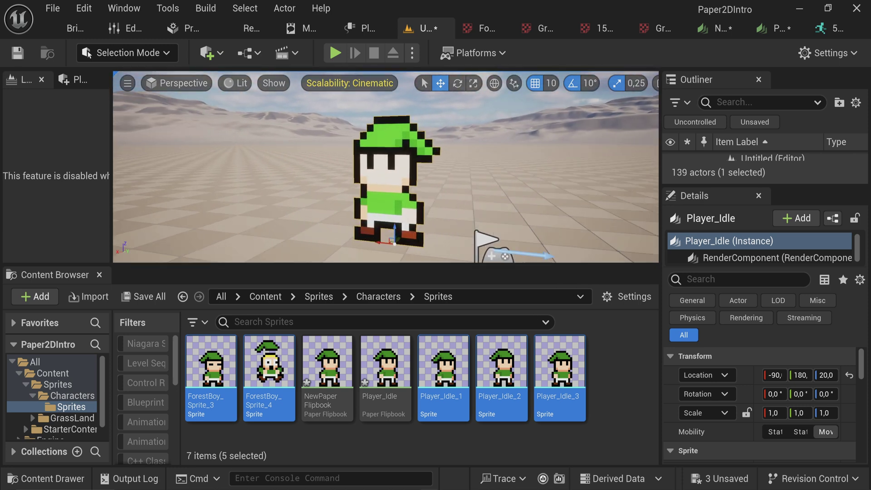
scroll(454, 239, "down", 5)
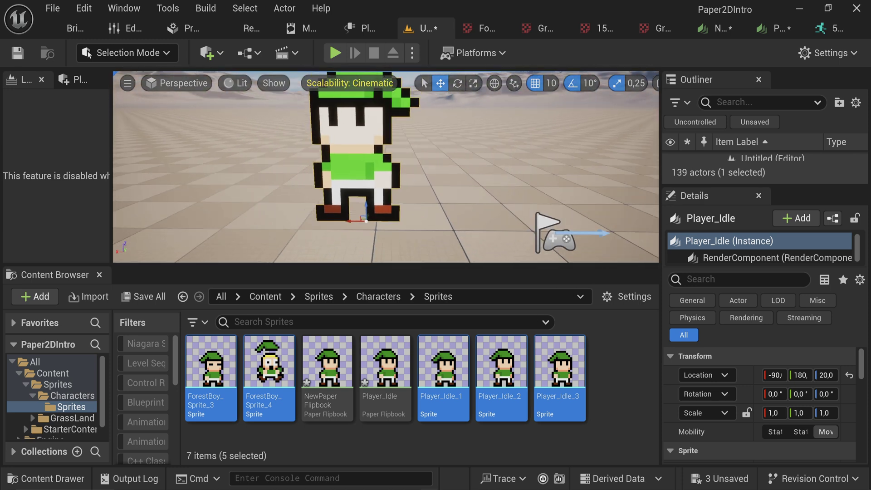
left_click_drag(341, 127, 254, 129, "alt")
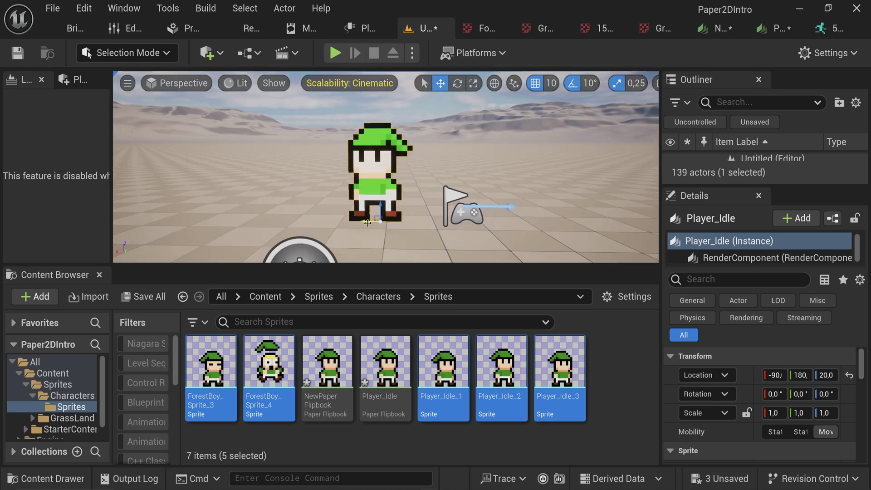
left_click(334, 53)
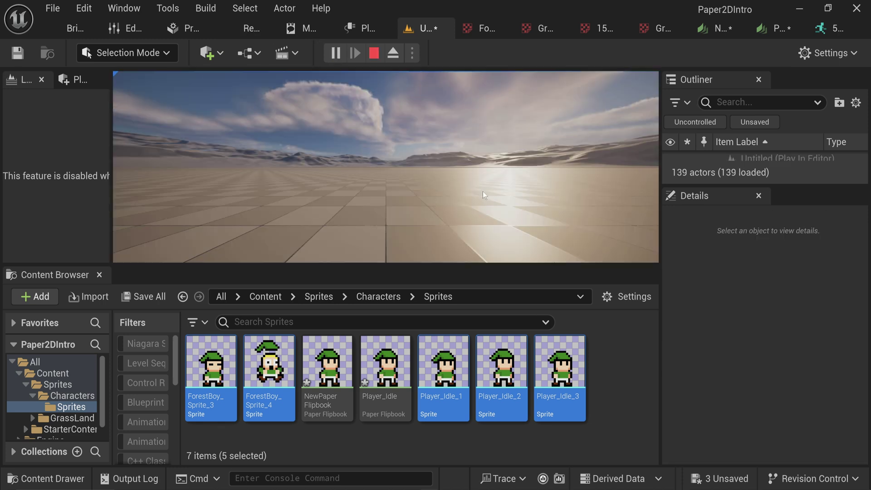
key("w")
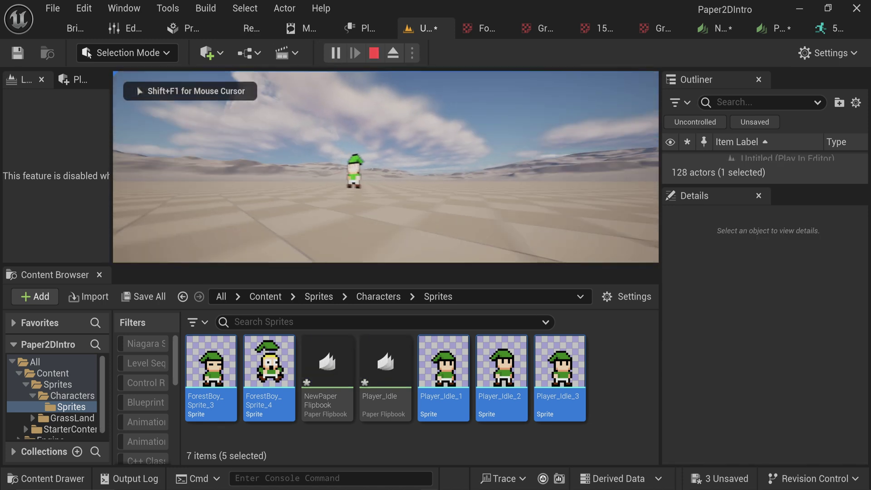
key("w")
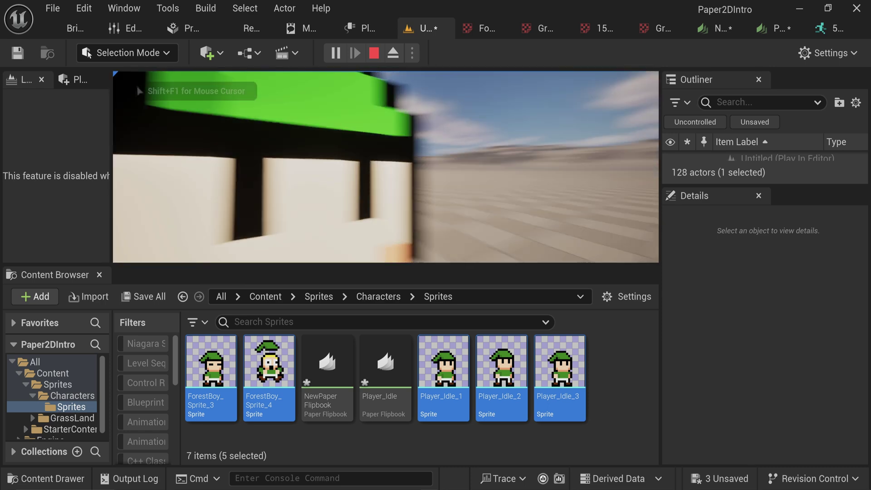
key("s")
key("d")
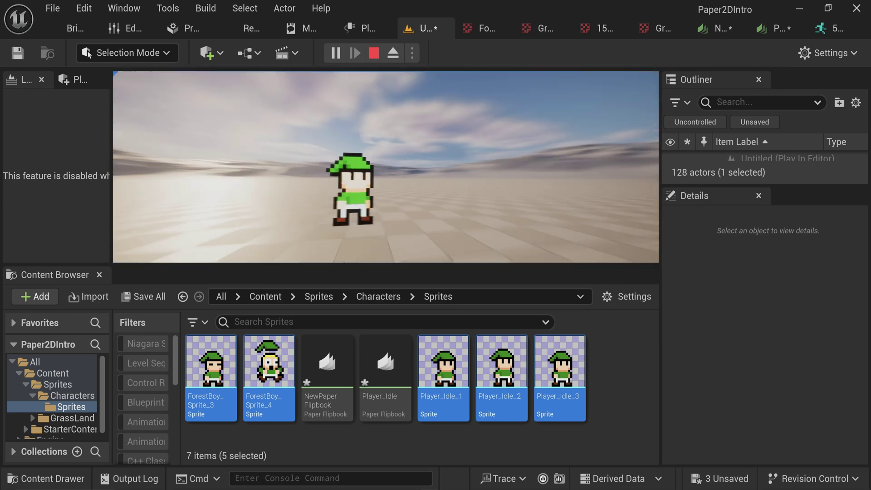
key("d")
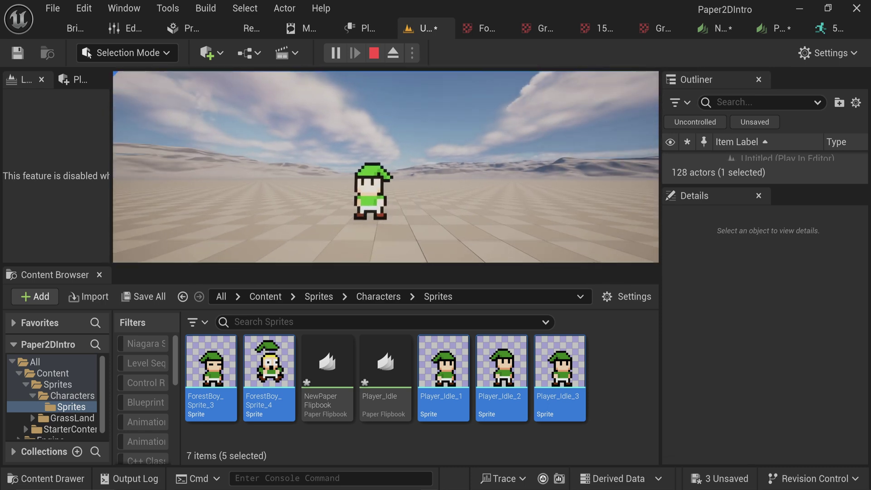
key("w")
key("s")
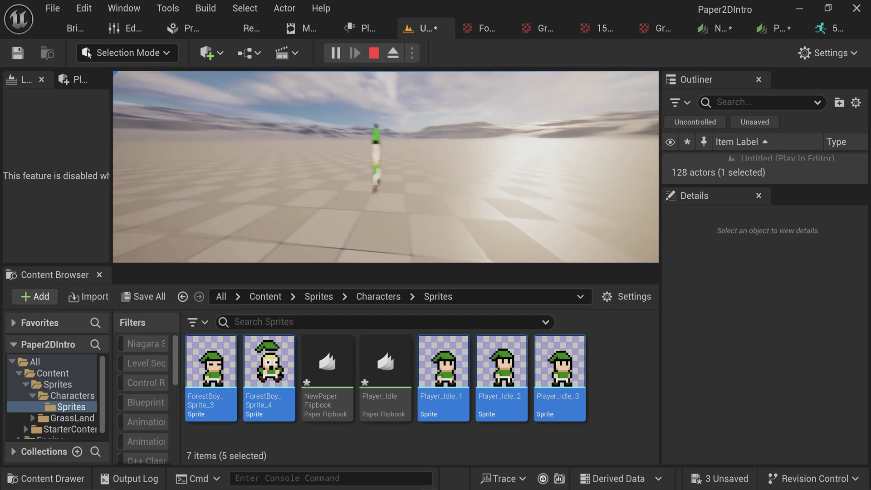
key("w")
key("w")
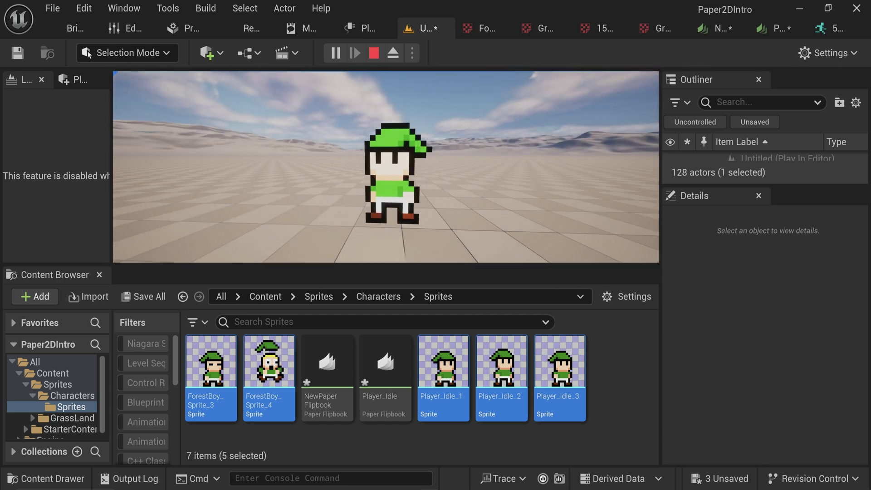
key("w")
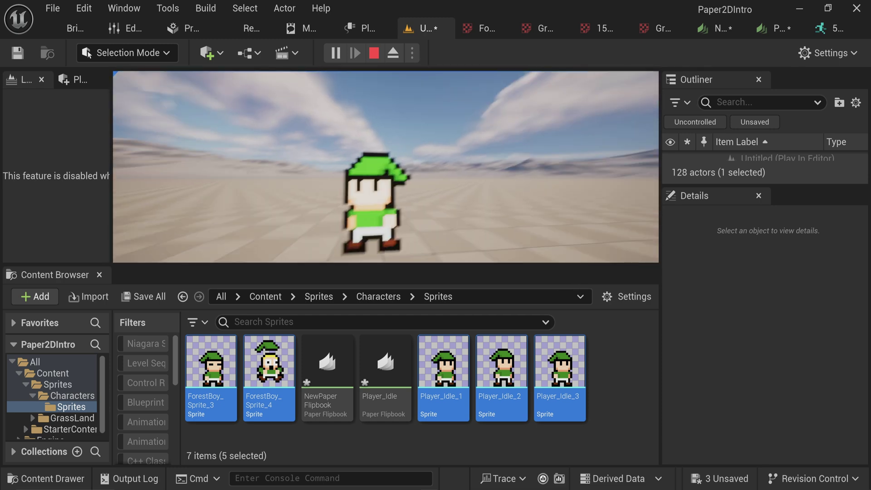
key("s")
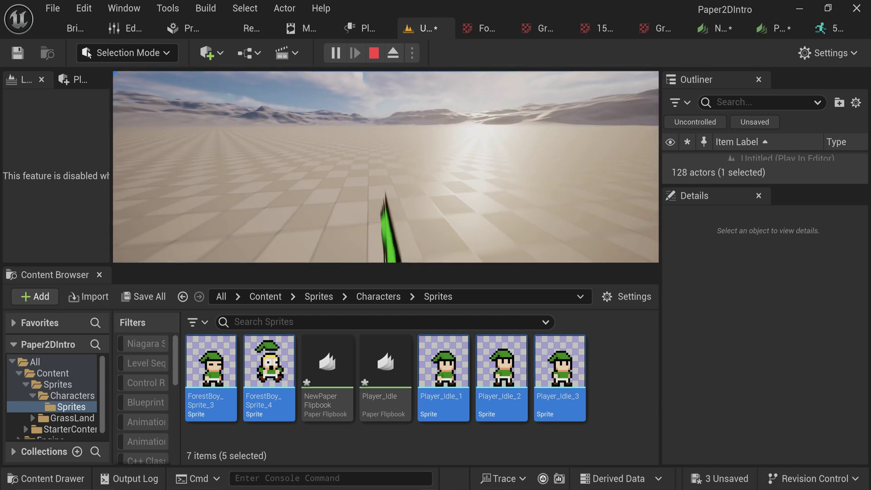
key("d")
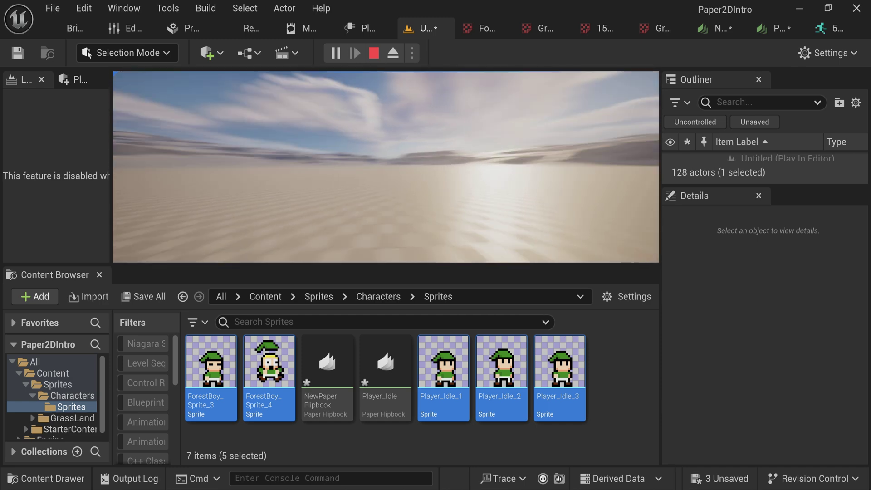
key("w")
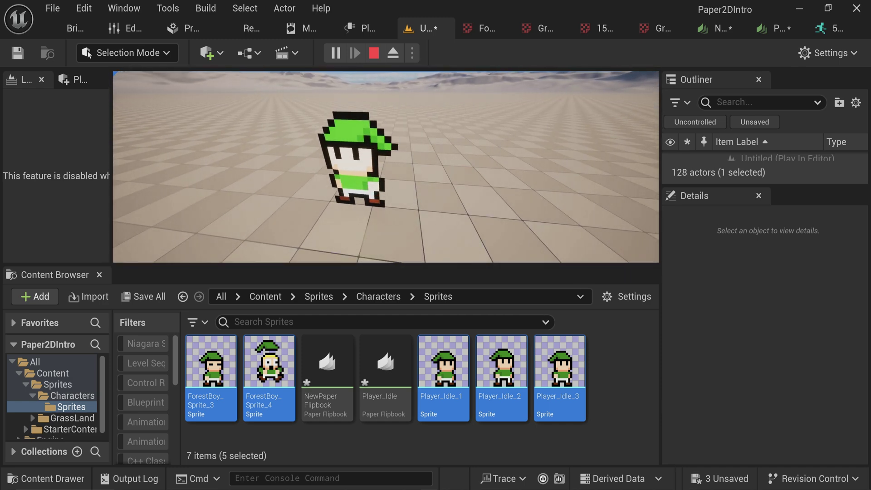